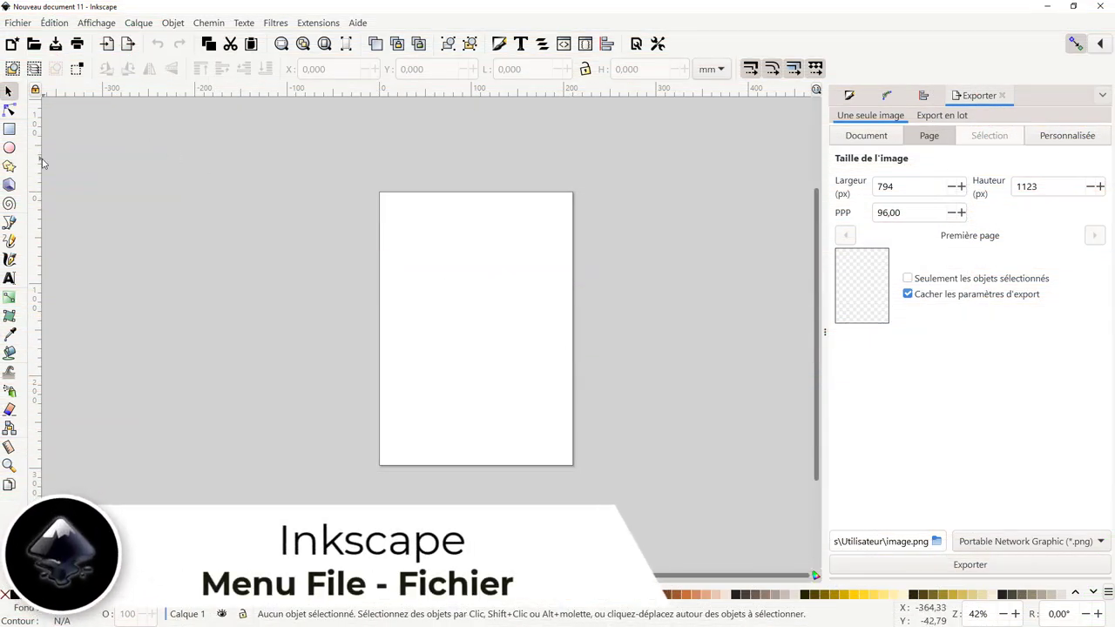
# Step: Widen the toolbox to three columns, then narrow it back to two columns
pyautogui.moveTo(33, 157); pyautogui.dragTo(77, 159)
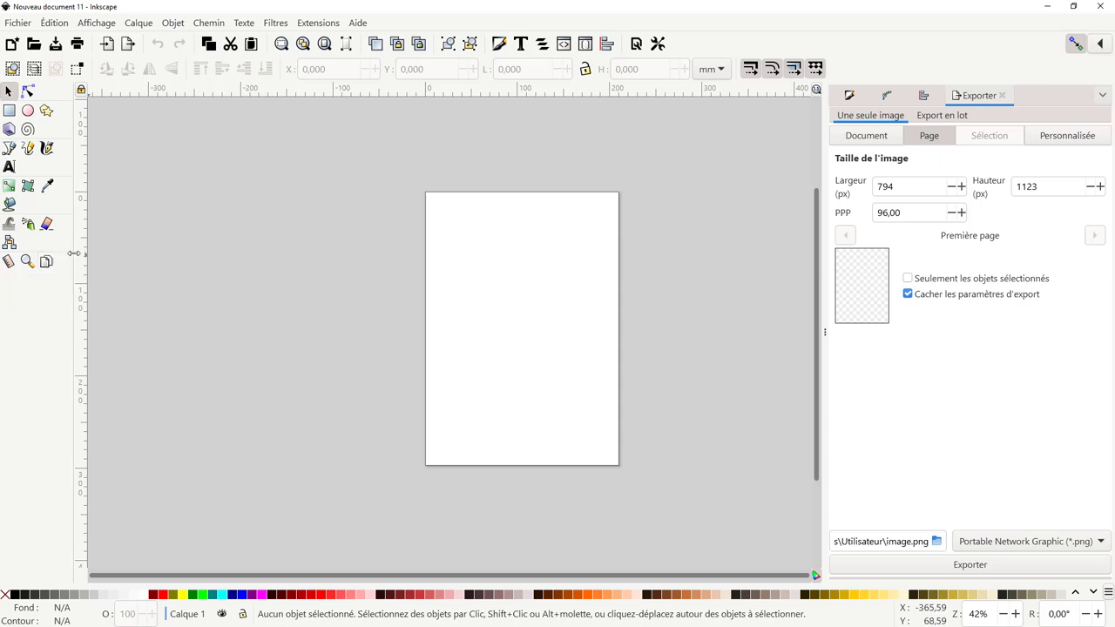
pyautogui.moveTo(74, 253); pyautogui.dragTo(53, 251)
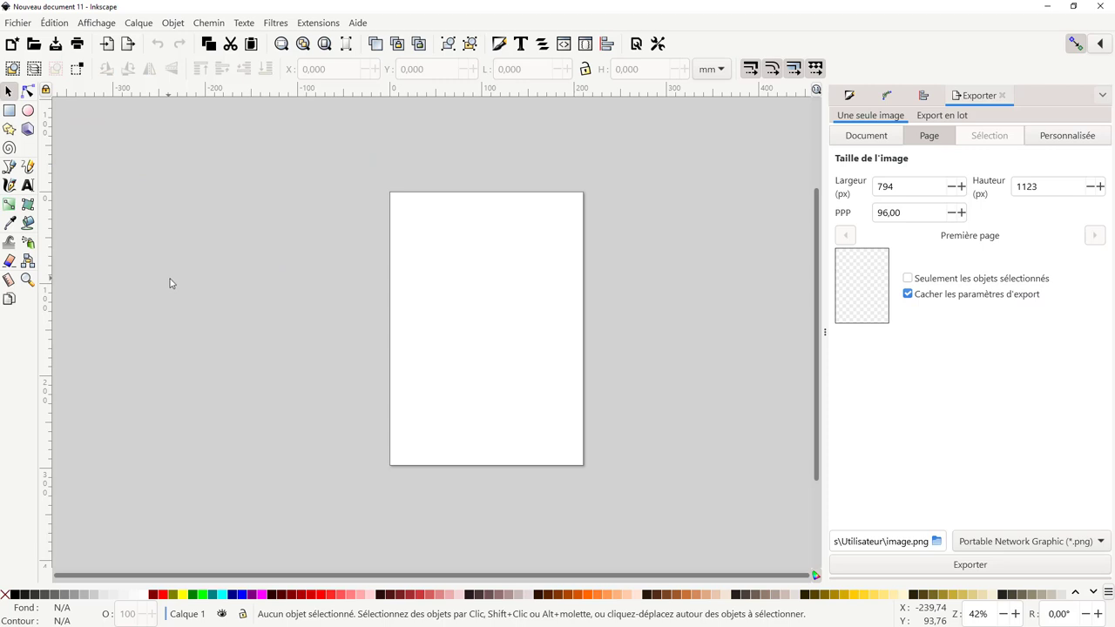
# Step: Check the A4 (210 × 297 mm) document properties, then close them
pyautogui.click(19, 24)
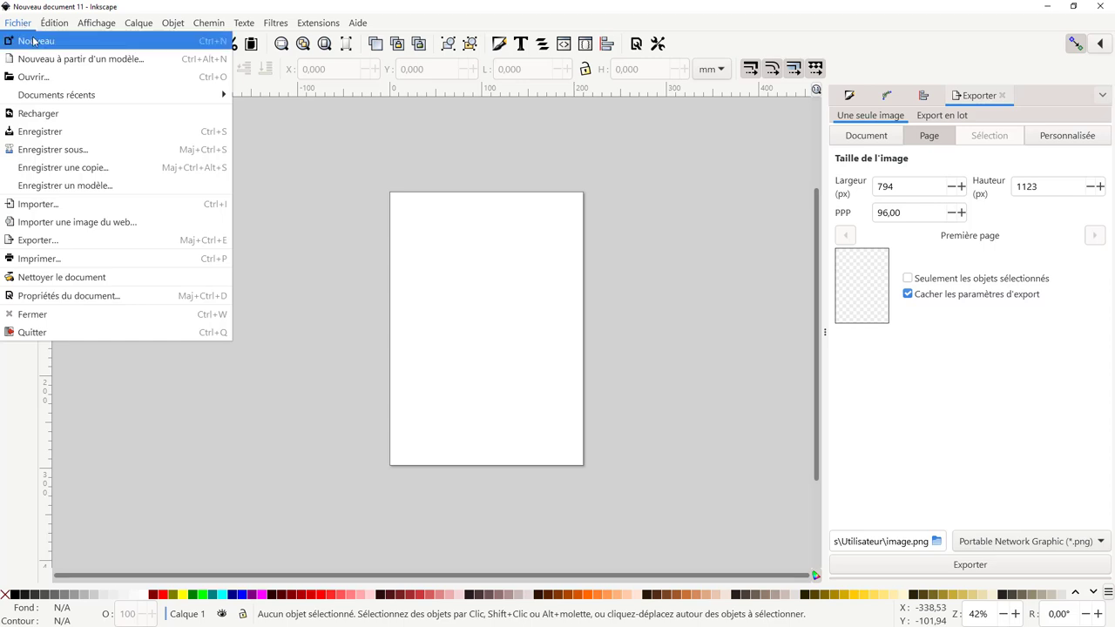
pyautogui.hotkey('ctrl', 'n')
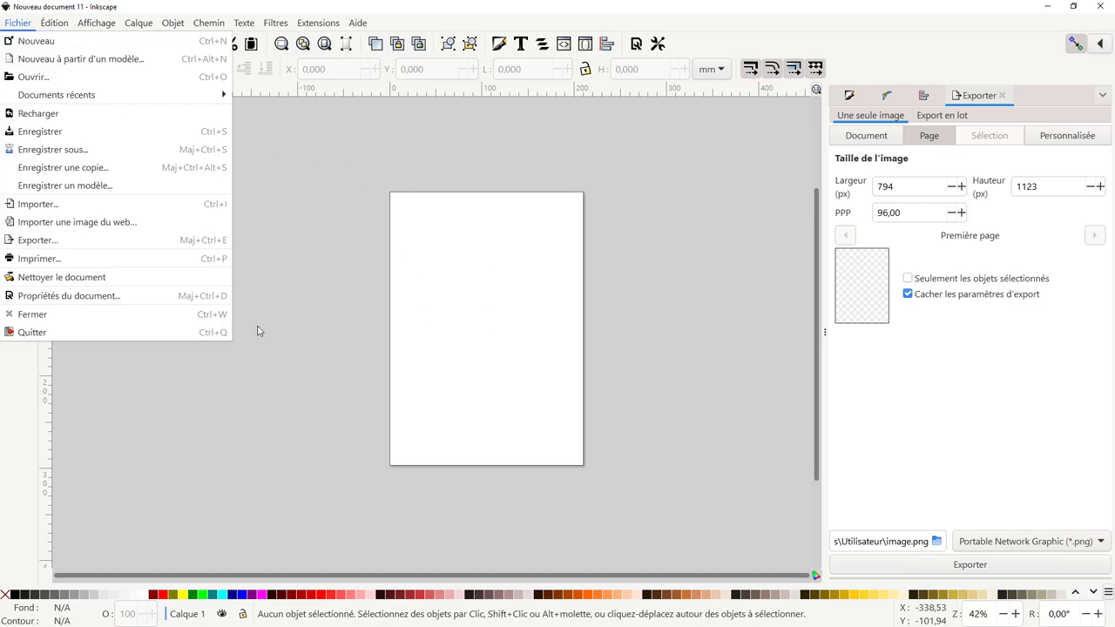
pyautogui.click(70, 296)
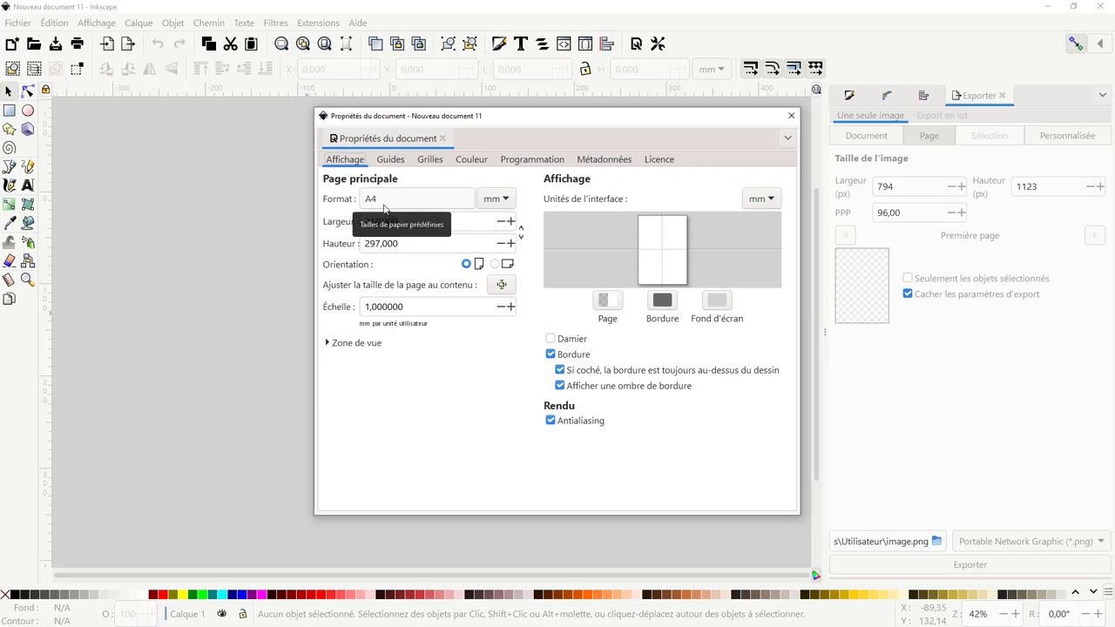
pyautogui.click(791, 115)
pyautogui.click(18, 23)
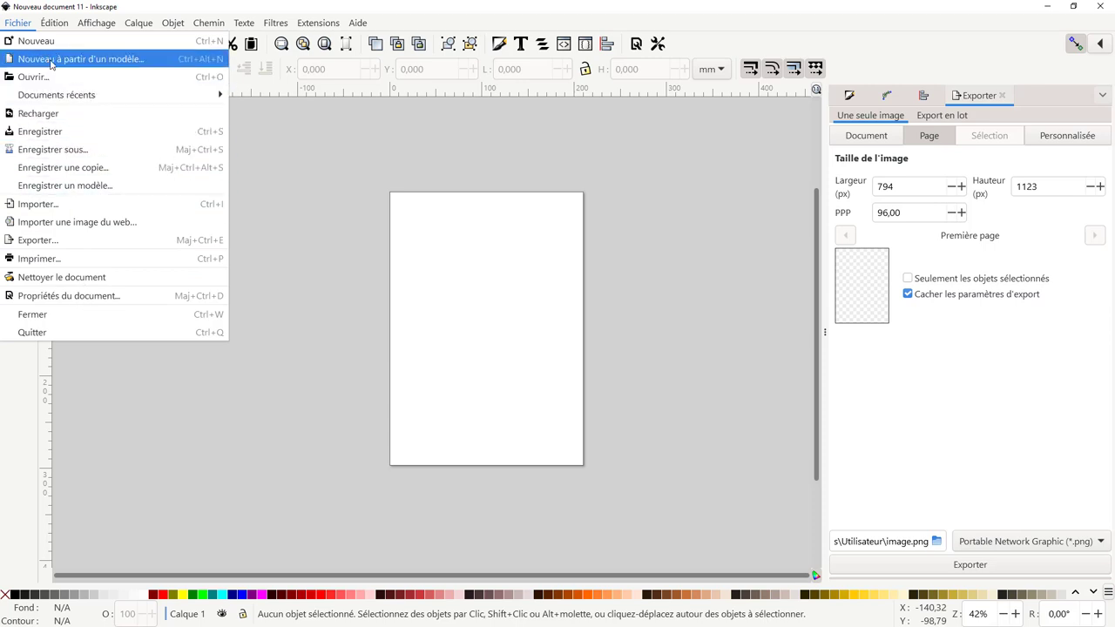
# Step: Create a document from the Carte de visite 74 × 52 mm (A8) template and zoom to its page
pyautogui.hotkey('ctrl', 'alt', 'n')
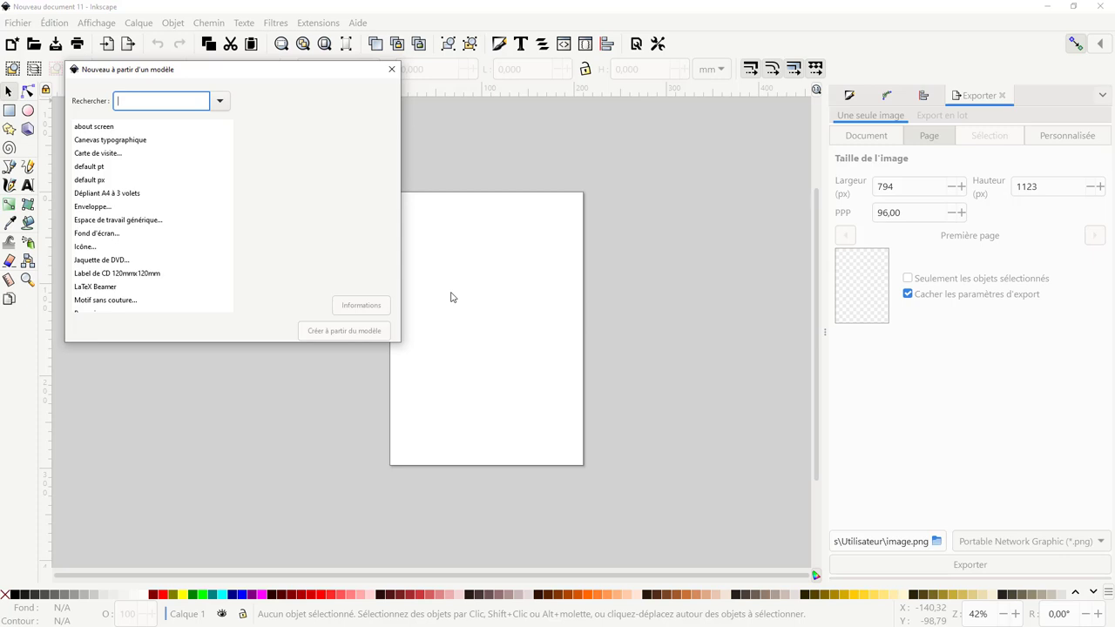
pyautogui.click(96, 154)
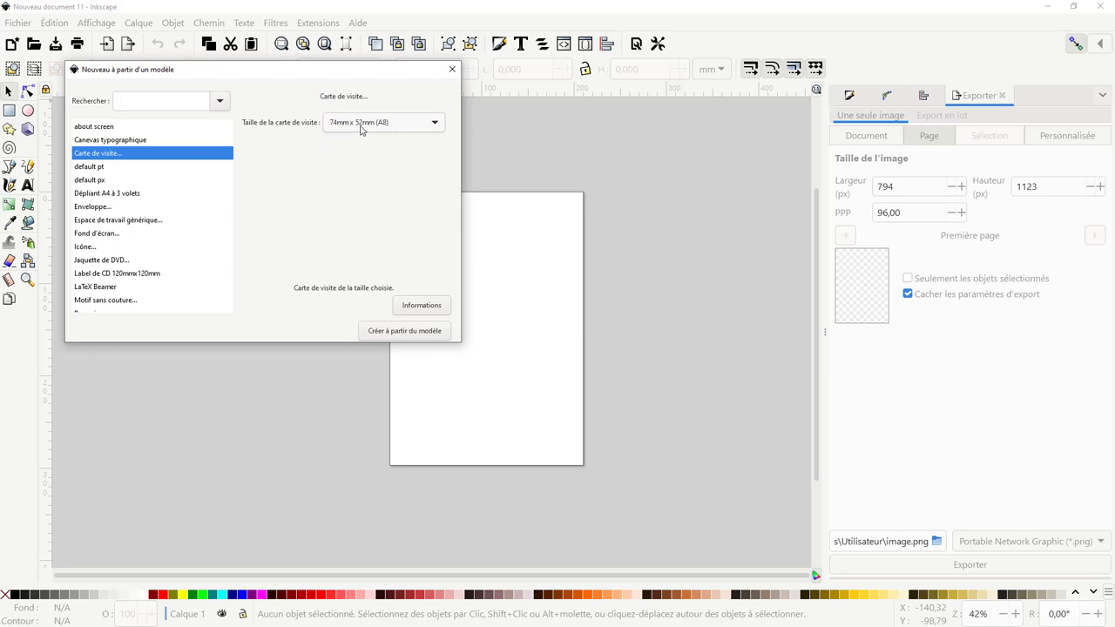
pyautogui.click(412, 334)
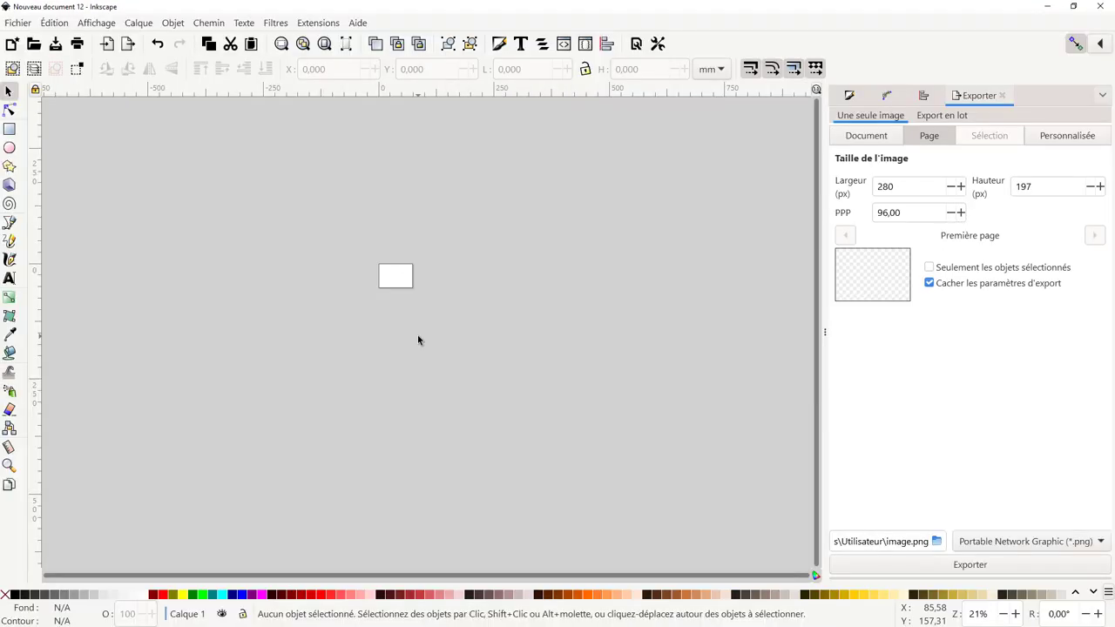
pyautogui.scroll(2, 412, 299)
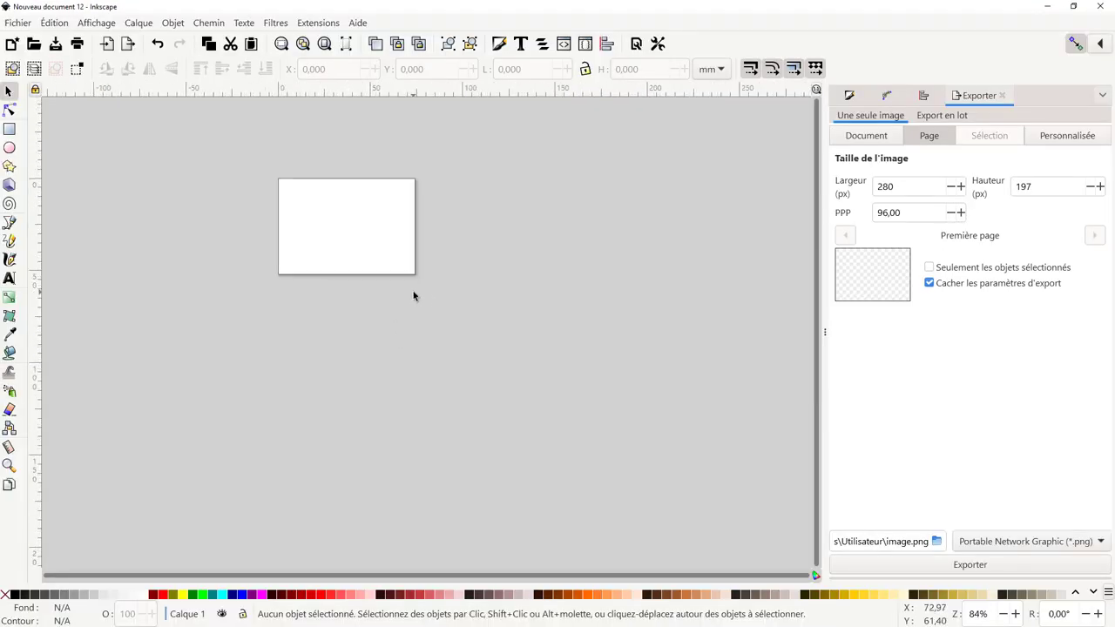
pyautogui.scroll(3, 413, 298)
pyautogui.scroll(2, 415, 298)
pyautogui.moveTo(415, 298); pyautogui.dragTo(600, 389)
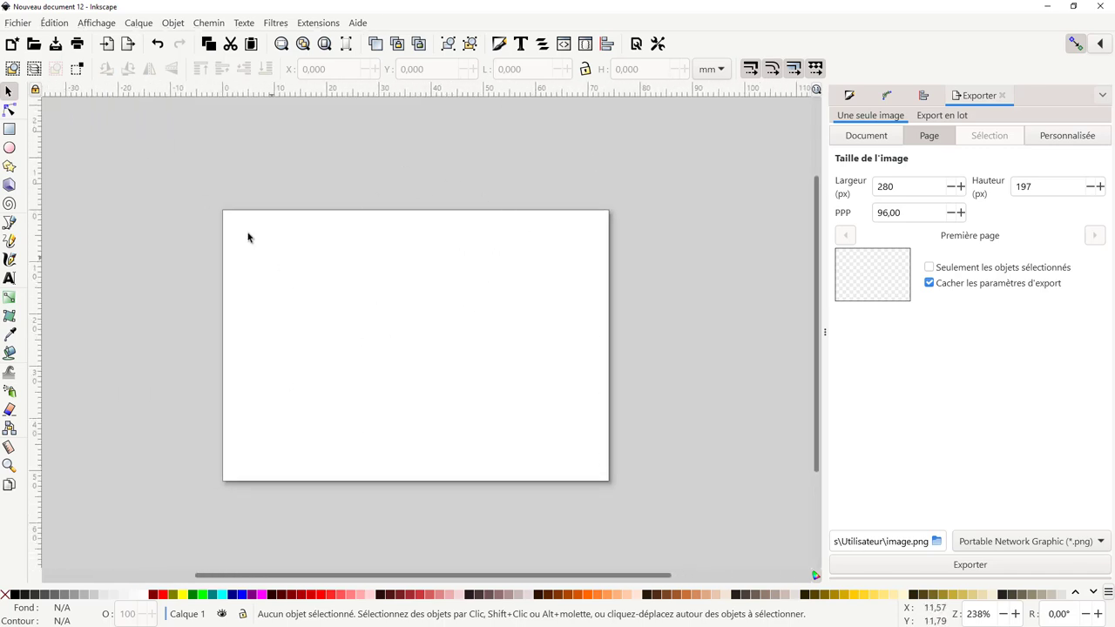
pyautogui.click(27, 24)
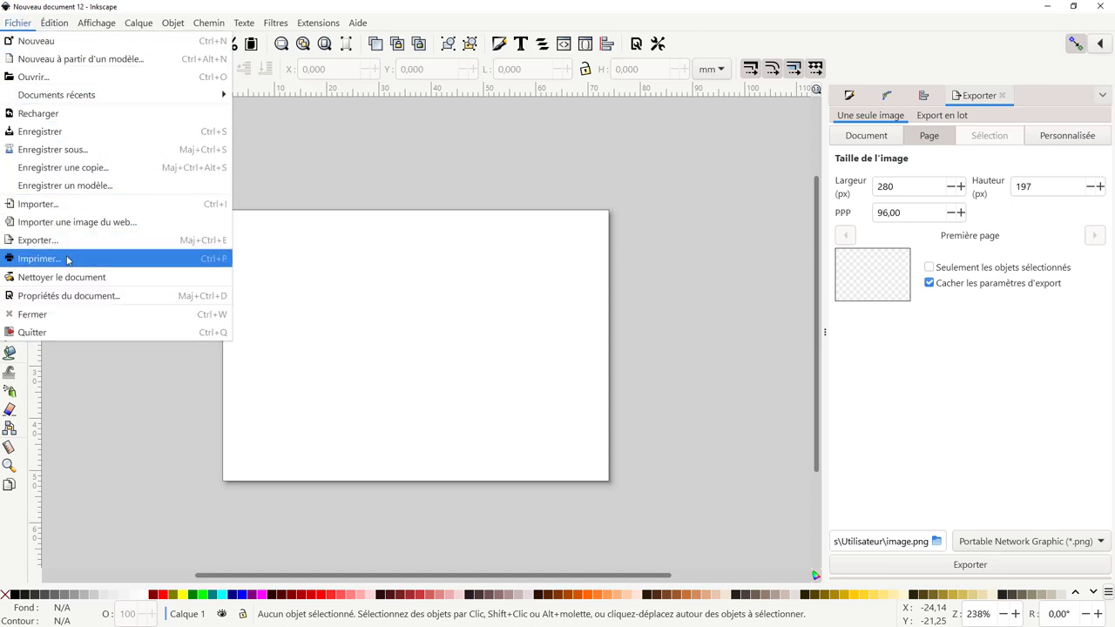
pyautogui.click(72, 294)
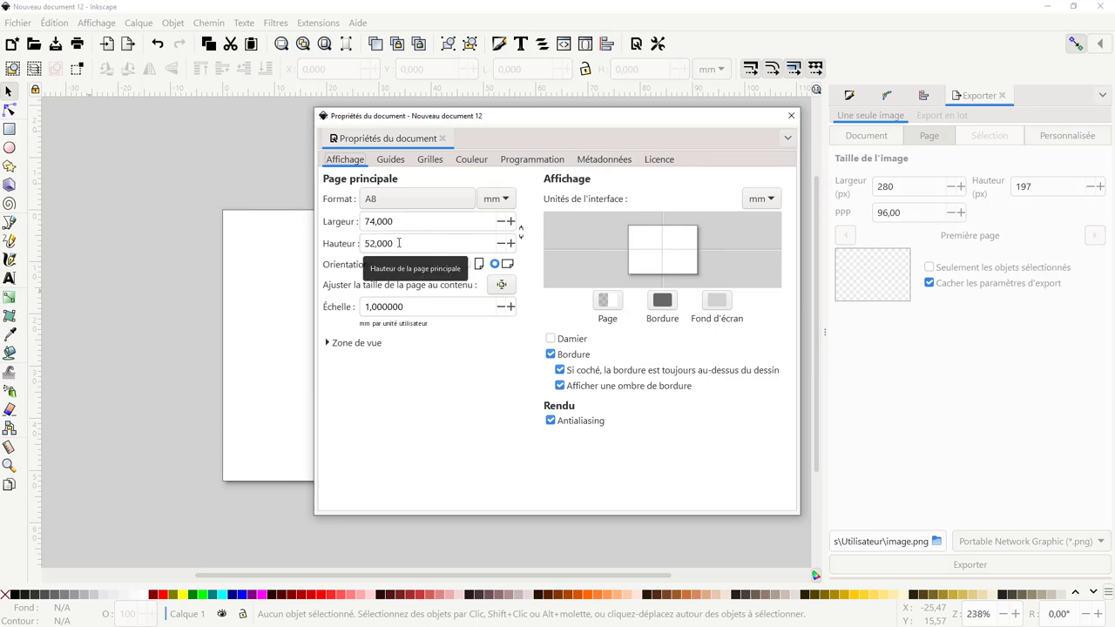
pyautogui.click(793, 116)
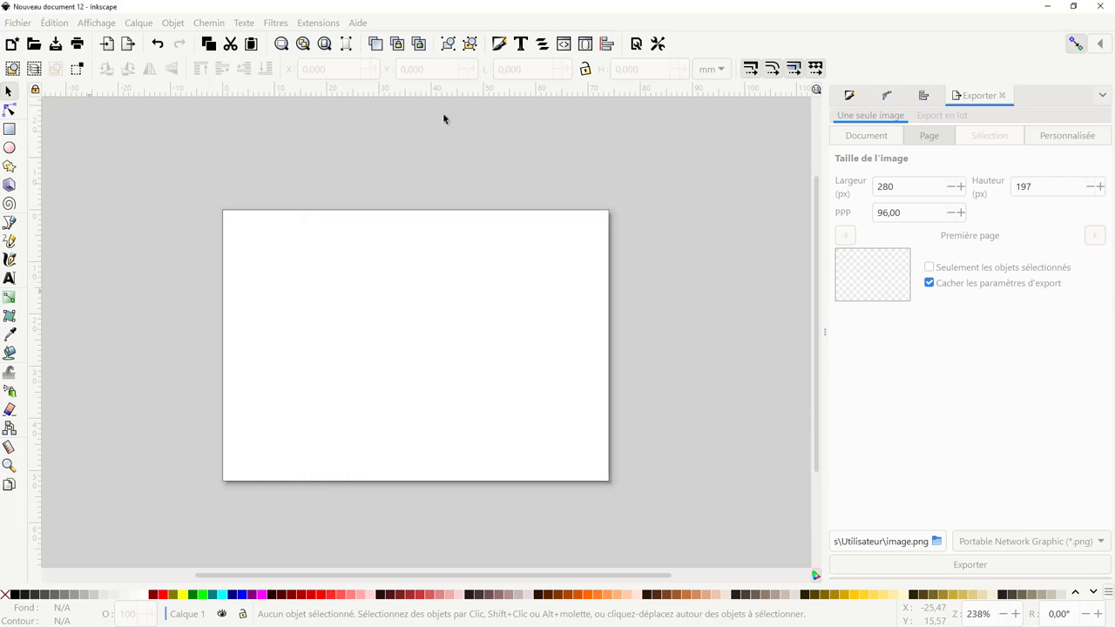
pyautogui.click(19, 24)
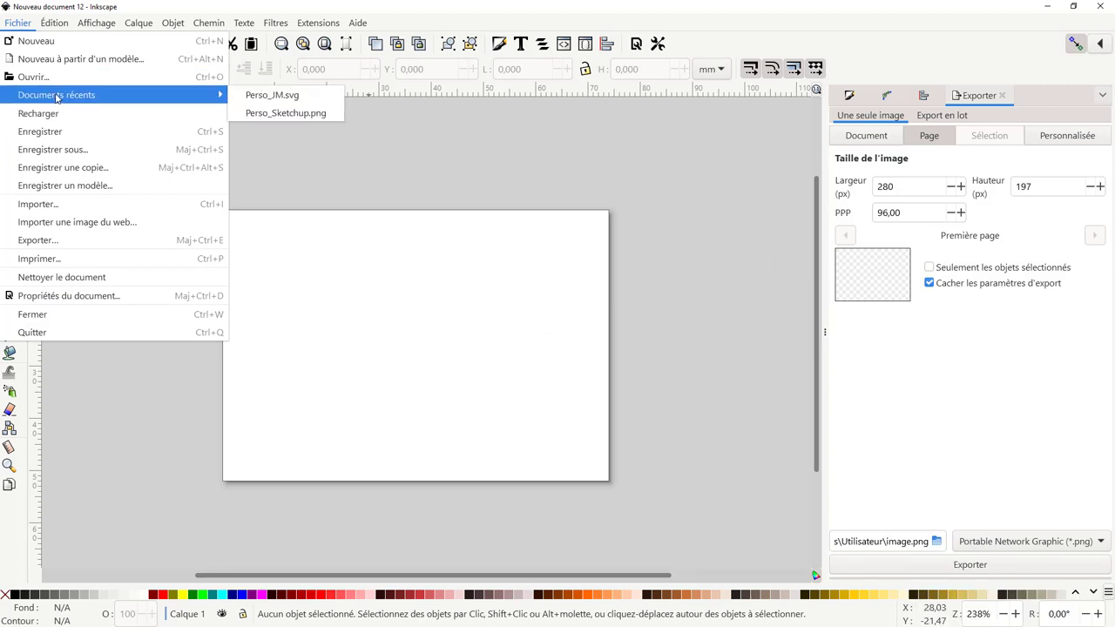
pyautogui.click(337, 184)
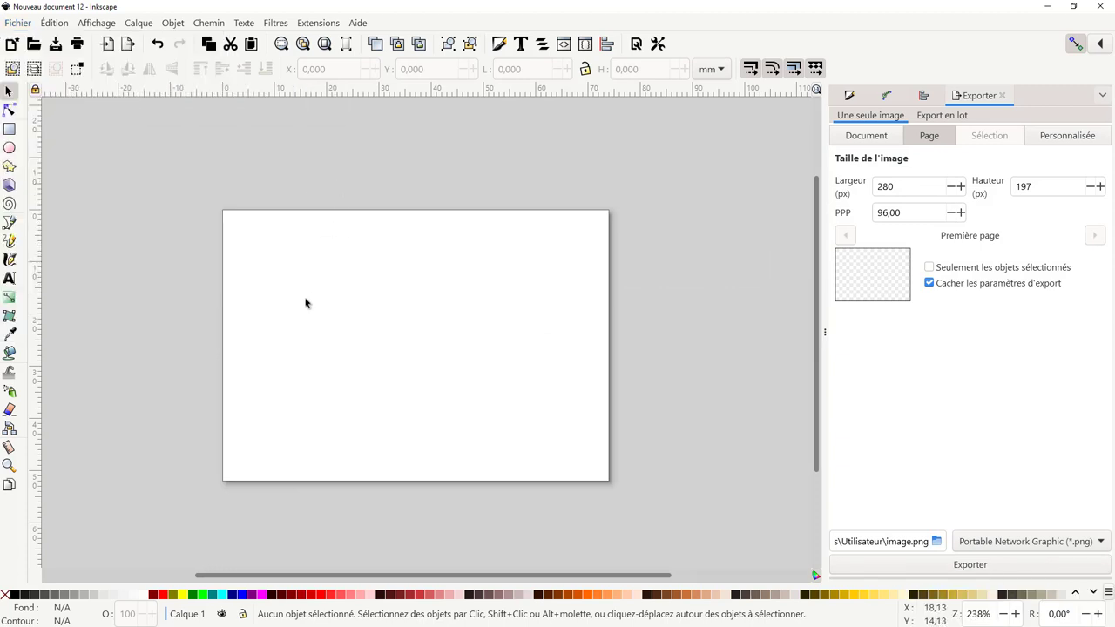
# Step: Draw a wavy freehand line and a second curved line with the Pencil tool
pyautogui.click(9, 241)
pyautogui.moveTo(307, 328); pyautogui.dragTo(501, 386)
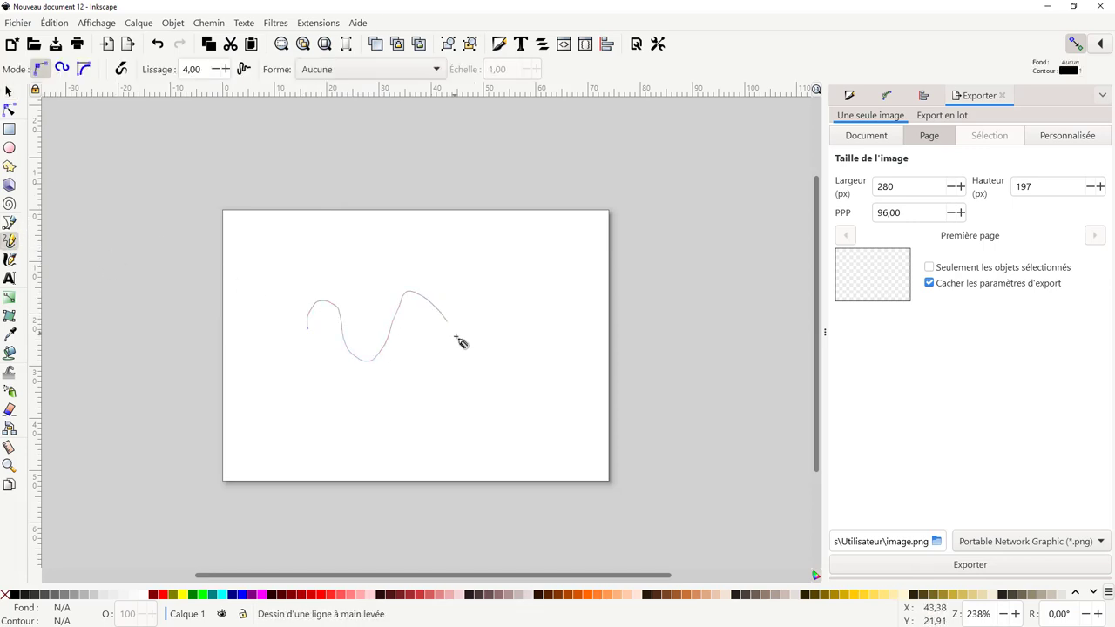
pyautogui.moveTo(510, 280); pyautogui.dragTo(416, 411)
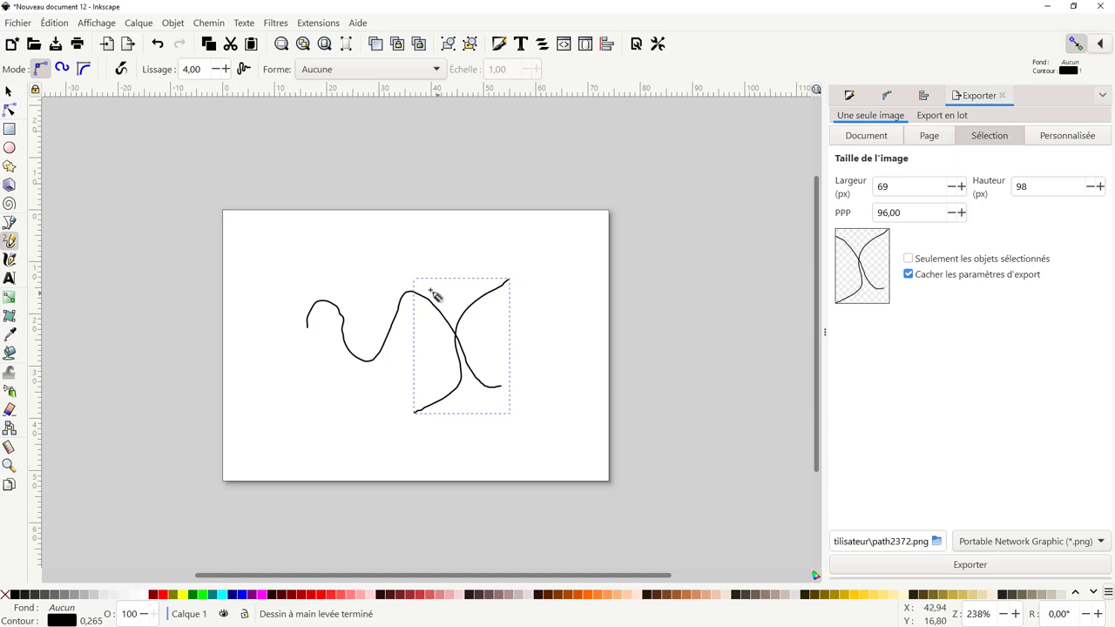
# Step: Save the drawing as dessin.svg
pyautogui.click(25, 24)
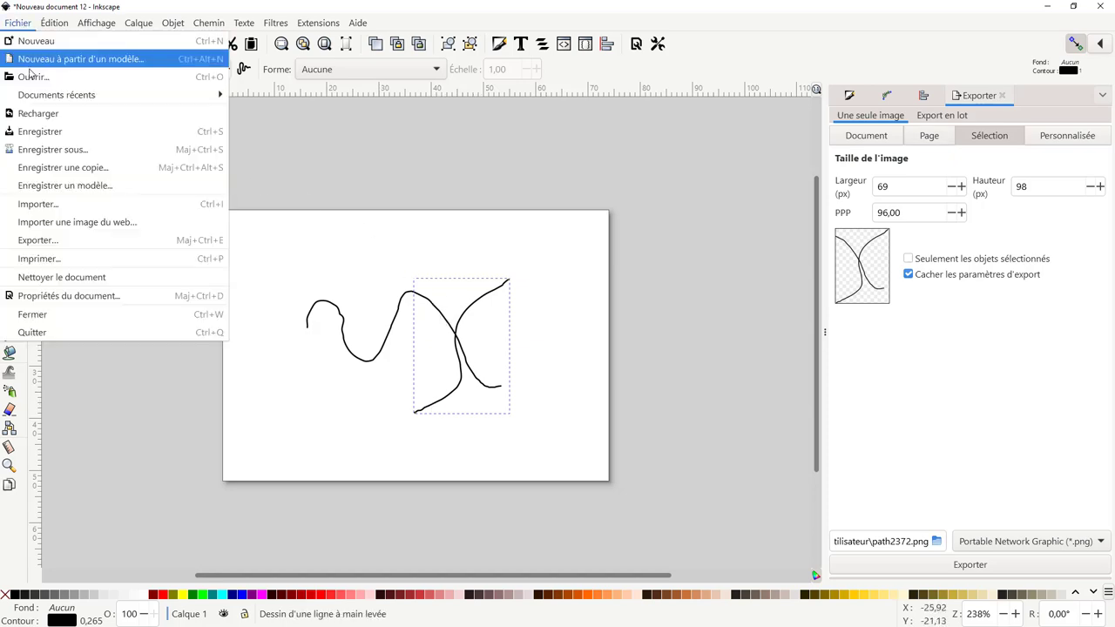
pyautogui.click(57, 151)
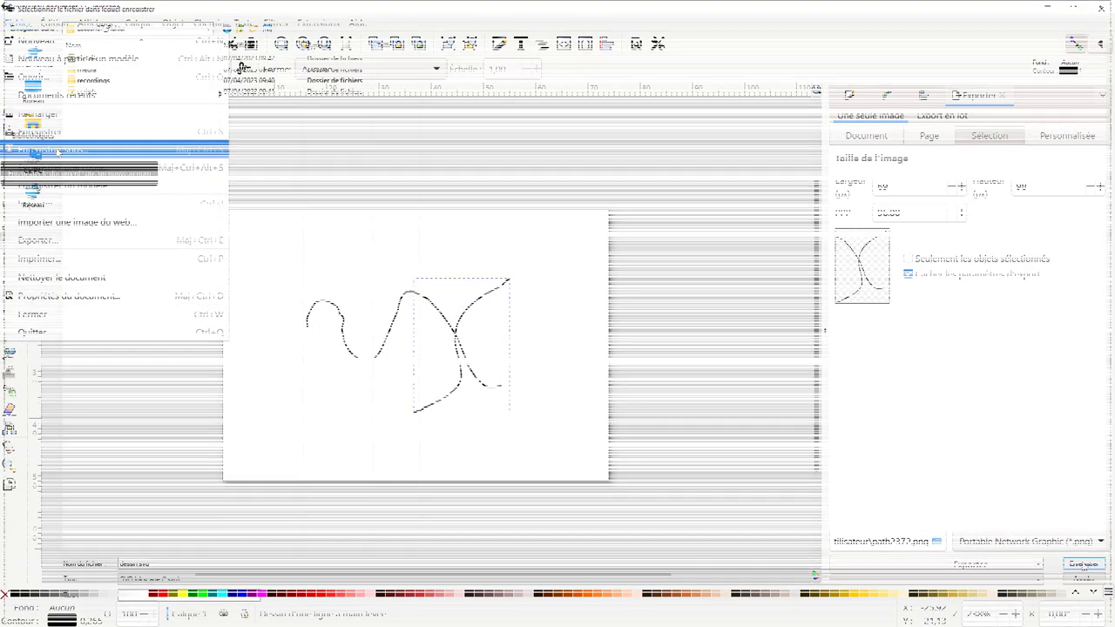
pyautogui.click(1084, 565)
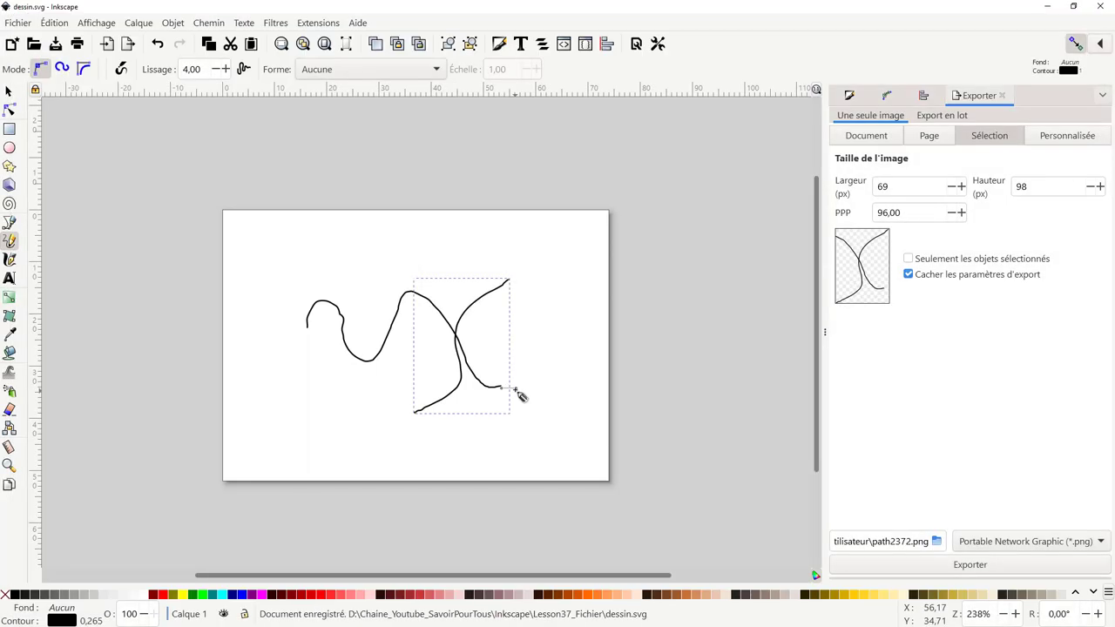
# Step: Add two more freehand strokes across the drawing
pyautogui.moveTo(369, 289); pyautogui.dragTo(331, 399)
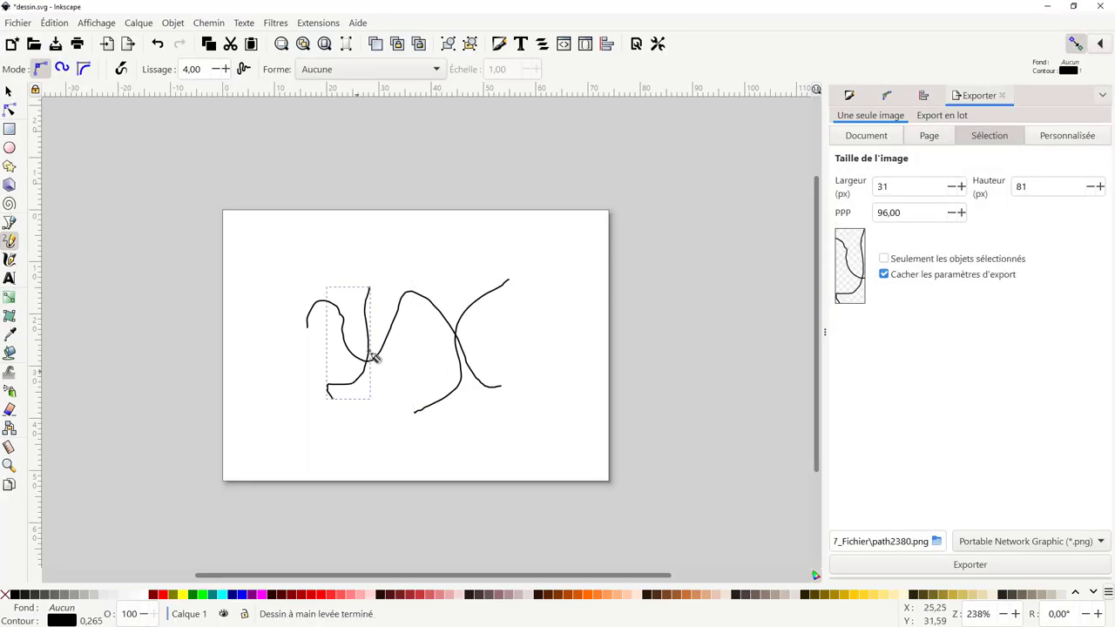
pyautogui.moveTo(384, 301)
pyautogui.mouseDown()
pyautogui.moveTo(466, 416)
pyautogui.moveTo(499, 341)
pyautogui.moveTo(455, 277)
pyautogui.mouseUp()
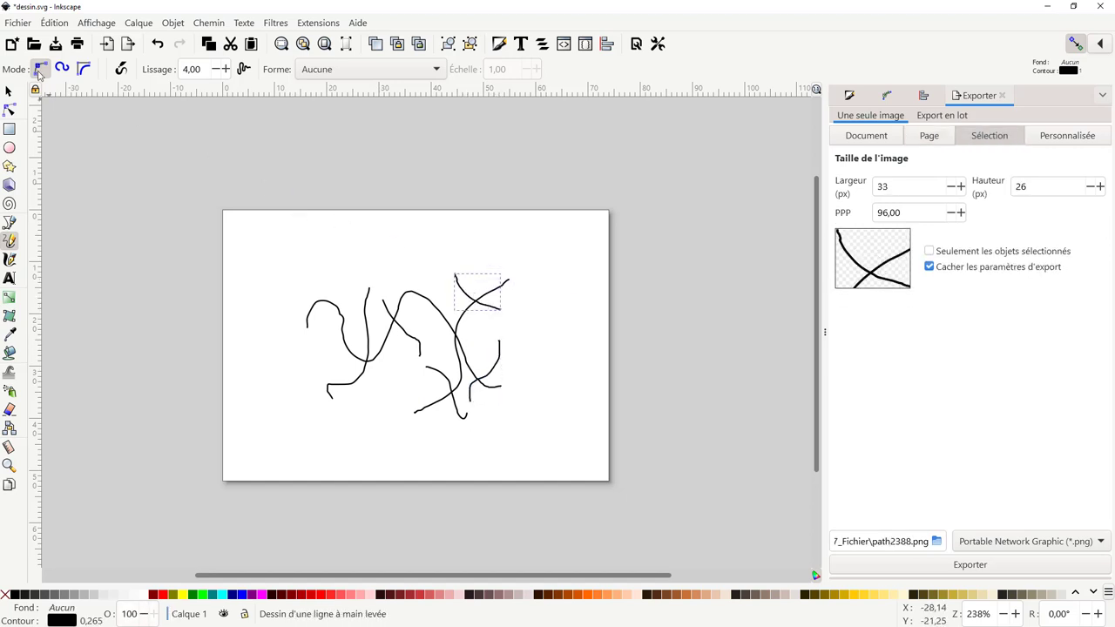
pyautogui.click(19, 24)
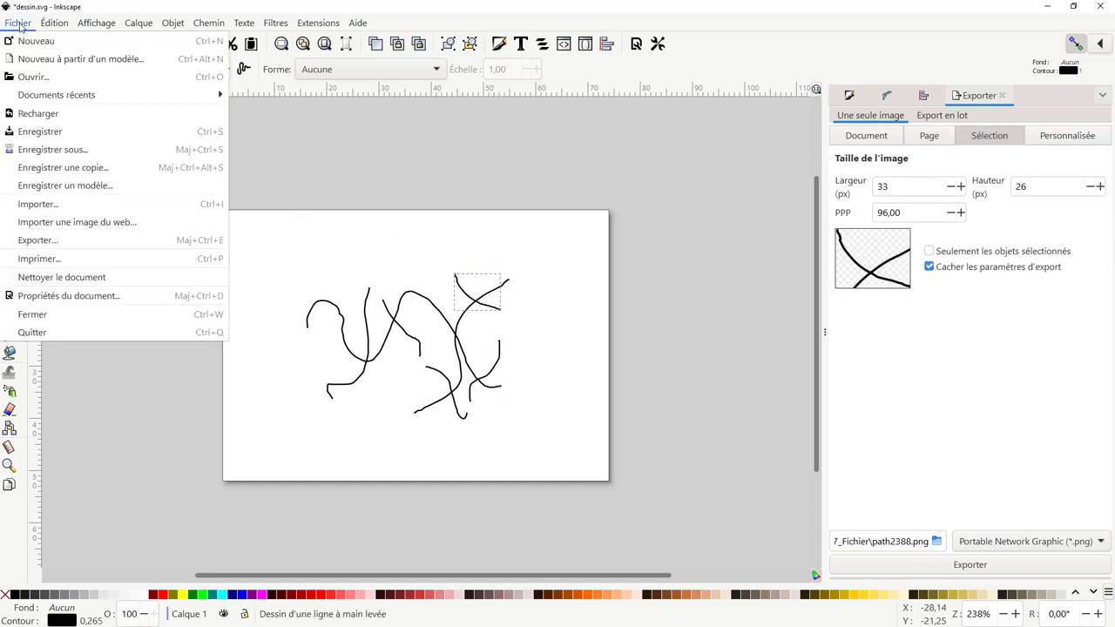
# Step: Reload the saved dessin.svg, discarding the extra strokes
pyautogui.click(50, 119)
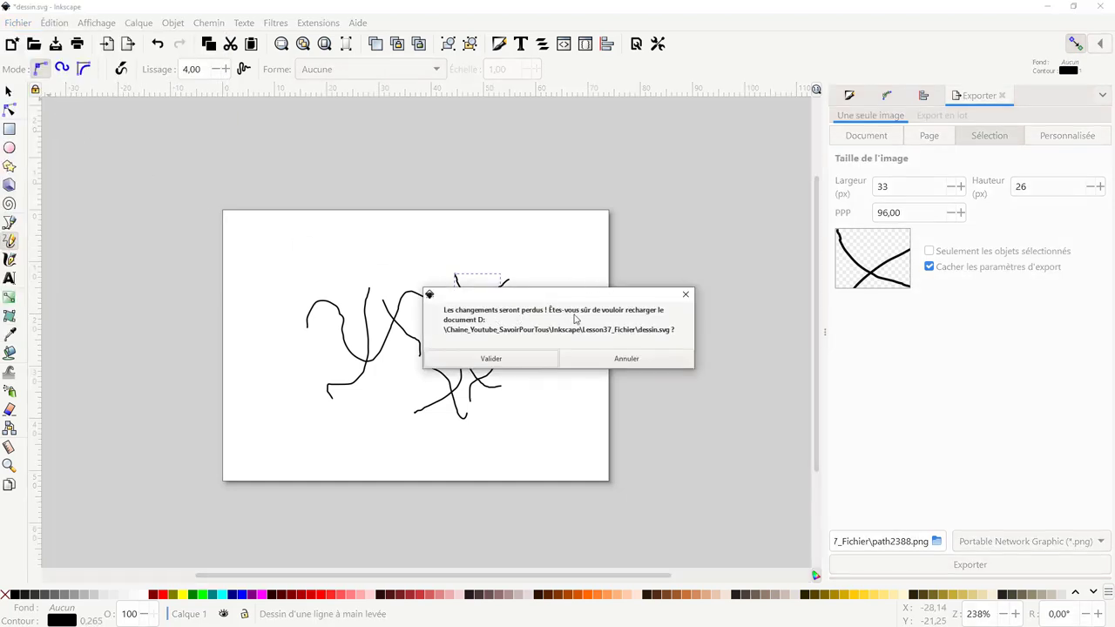
pyautogui.click(518, 360)
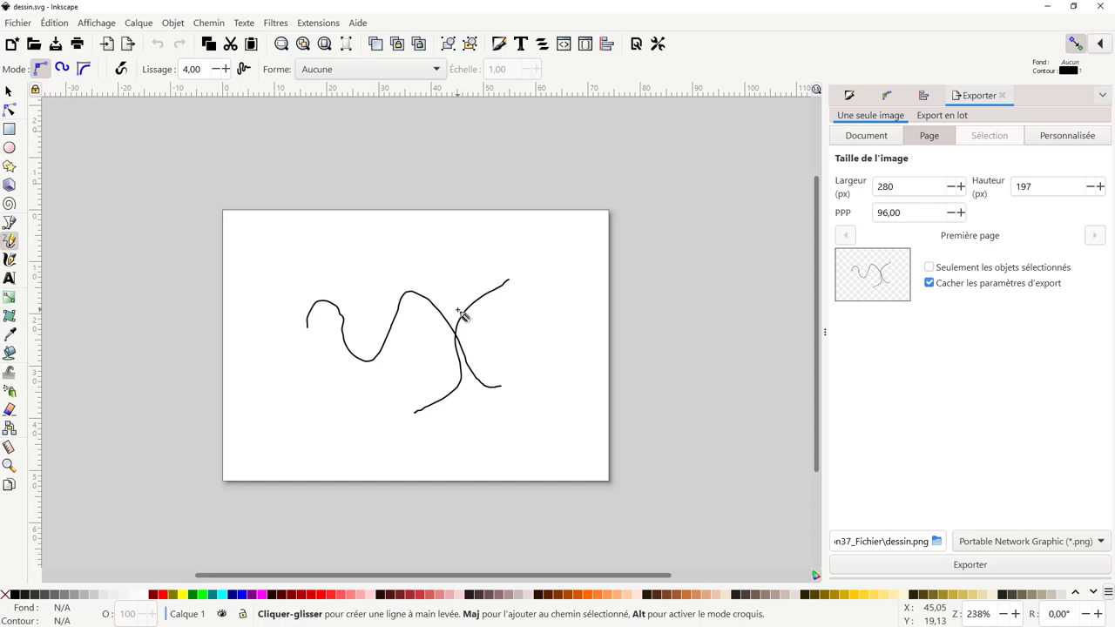
pyautogui.click(19, 24)
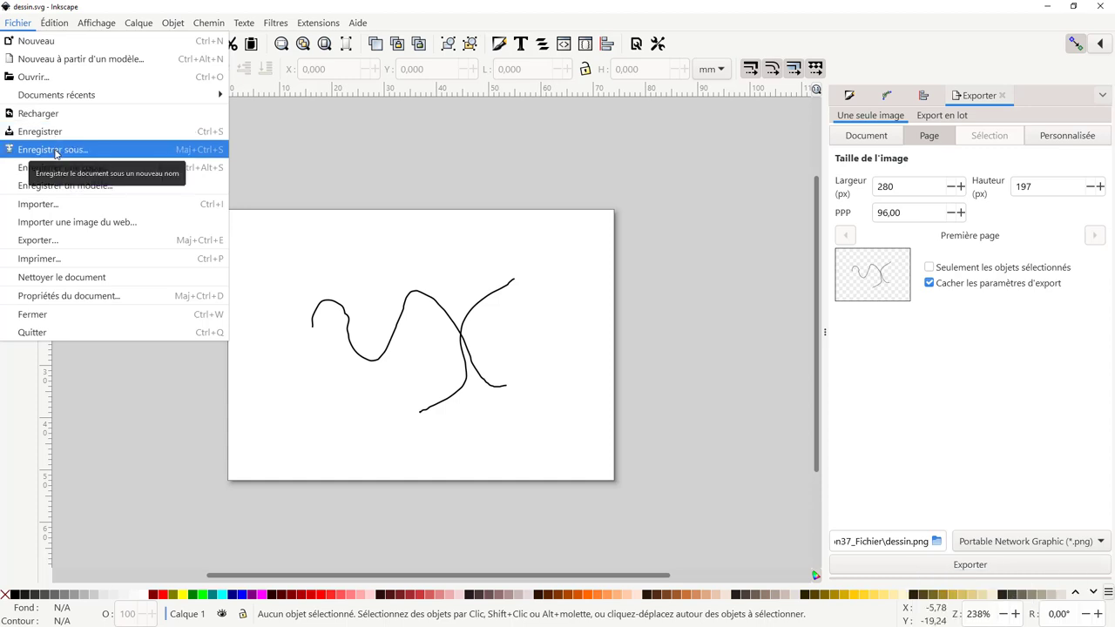
# Step: Open Save As for dessin.svg and view the available save formats
pyautogui.click(54, 150)
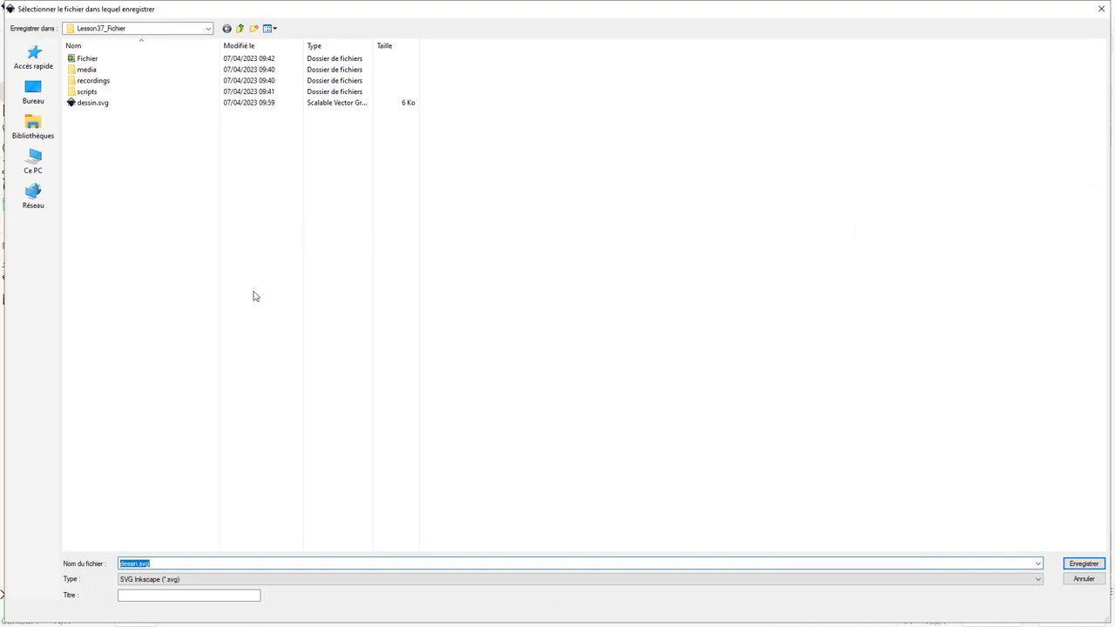
pyautogui.click(140, 580)
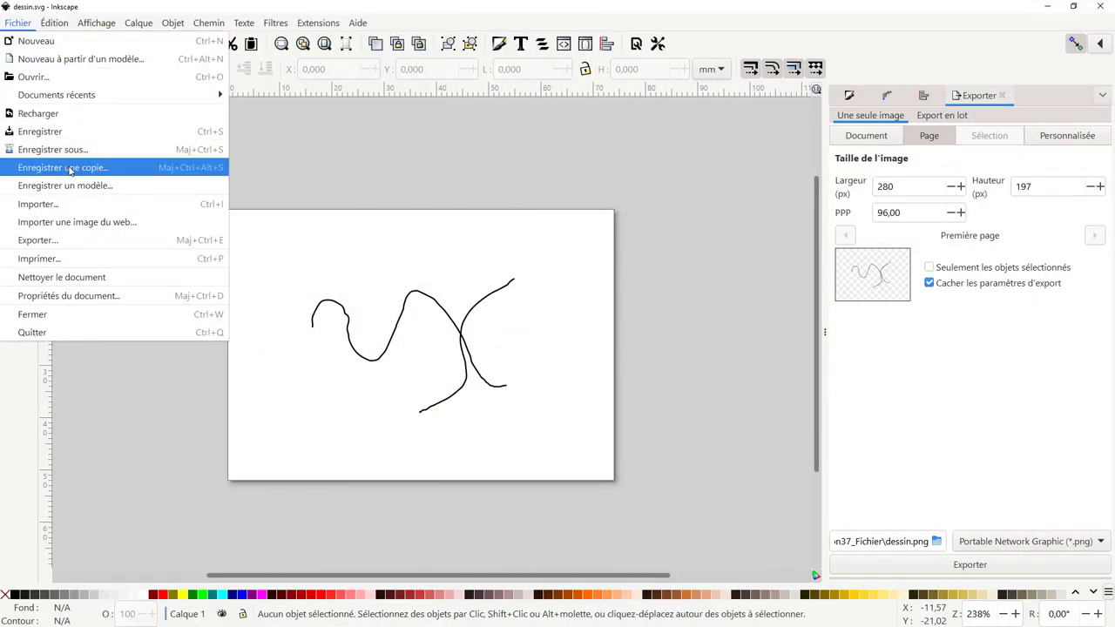
# Step: Open the save-as-template form and cancel it without saving
pyautogui.click(69, 186)
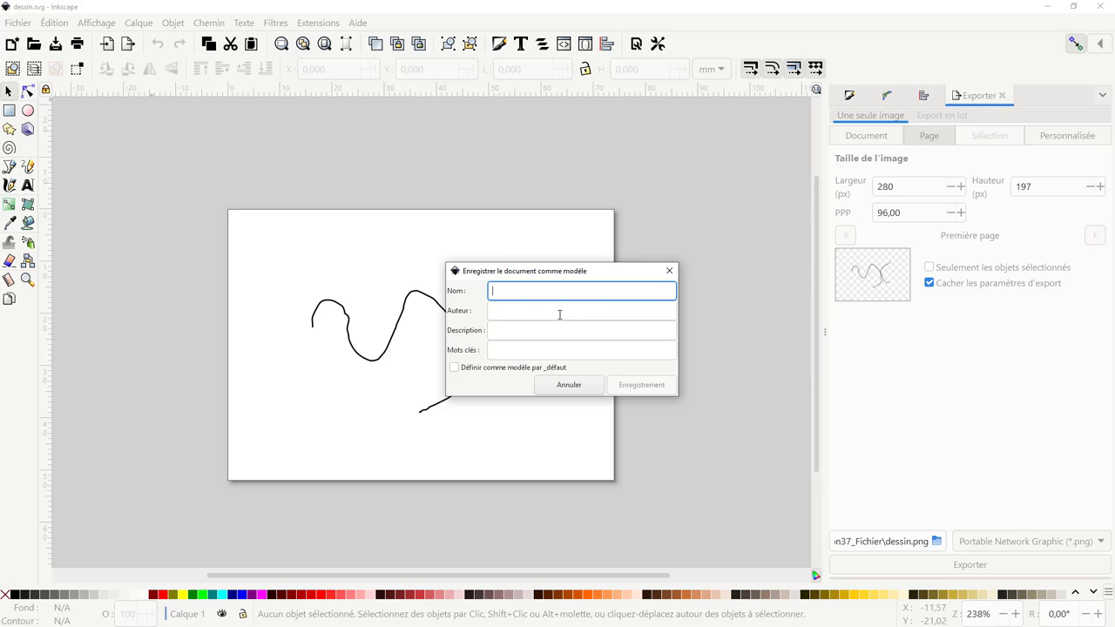
pyautogui.click(588, 386)
pyautogui.click(16, 23)
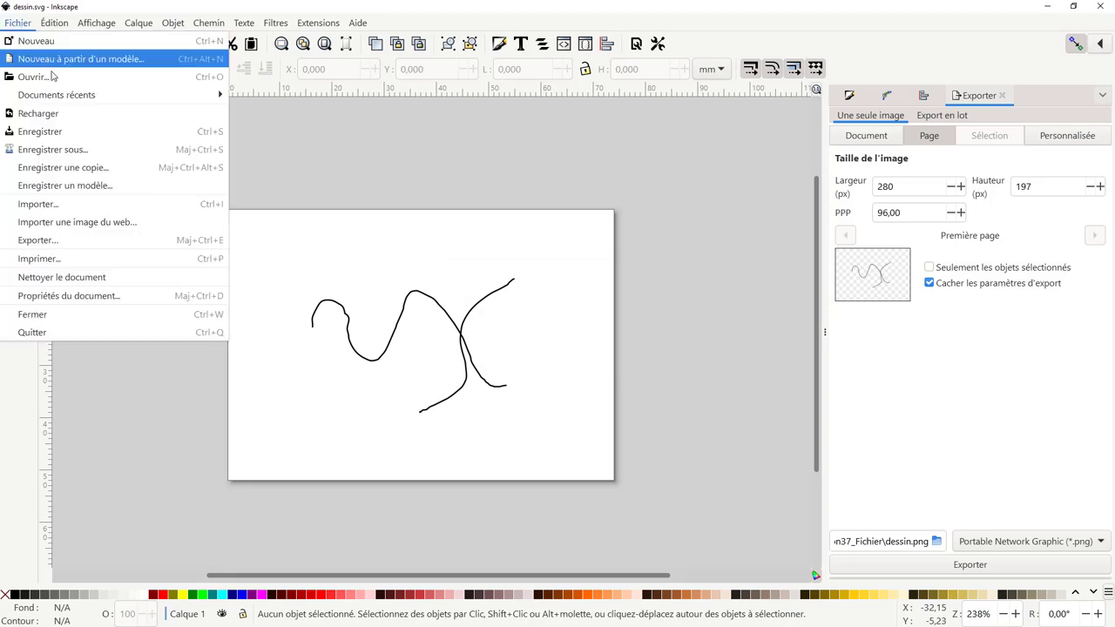
# Step: Browse the importable file types, then cancel the import dialog without importing
pyautogui.click(73, 211)
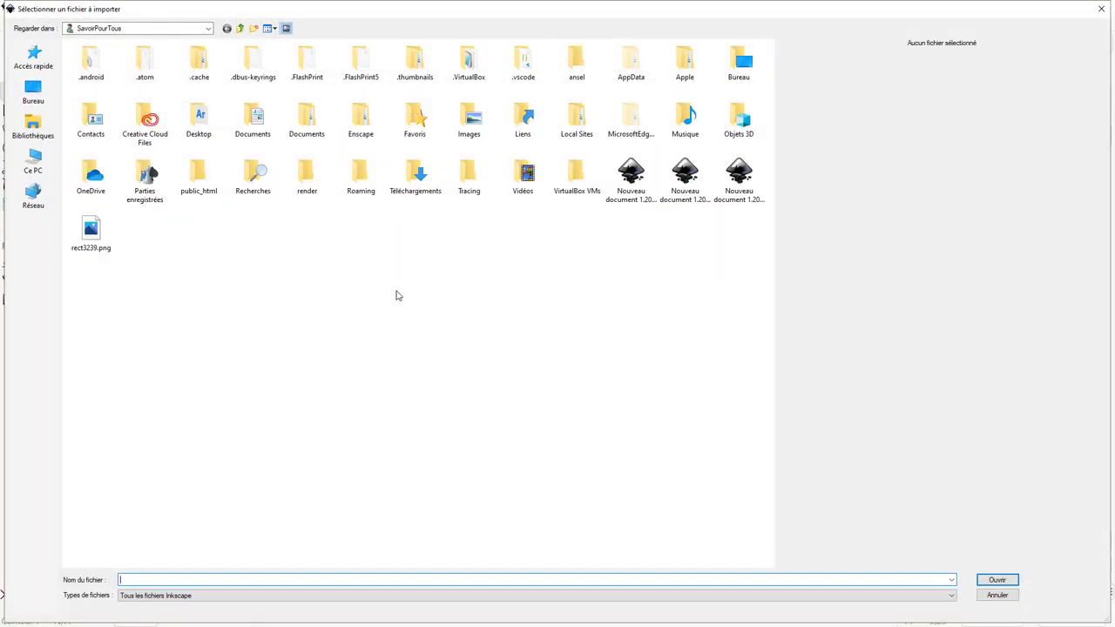
pyautogui.click(178, 598)
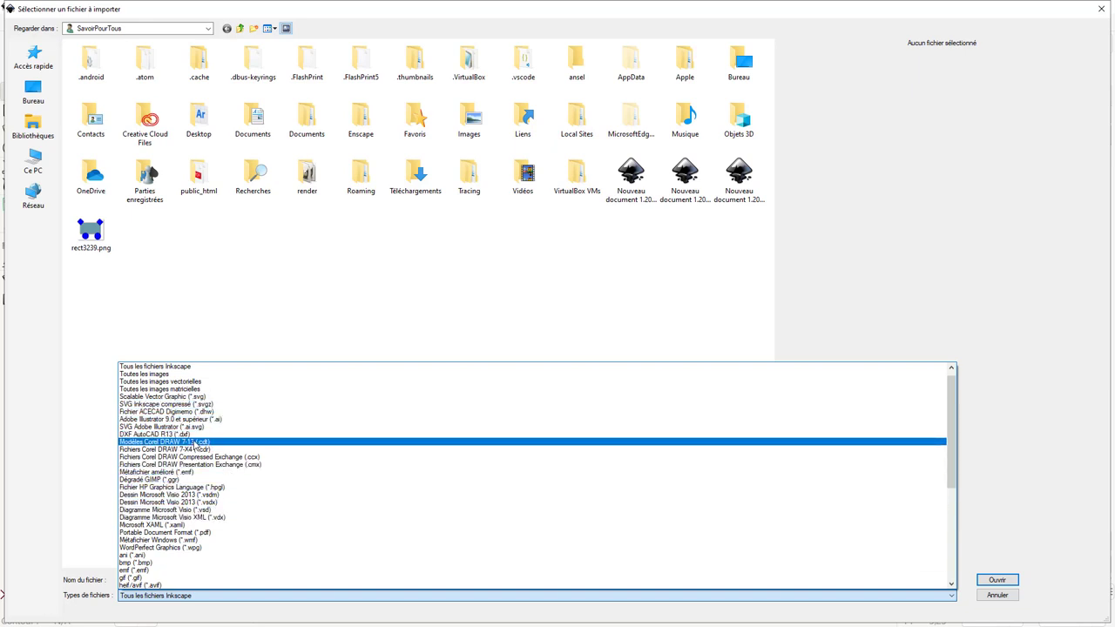
pyautogui.click(1004, 599)
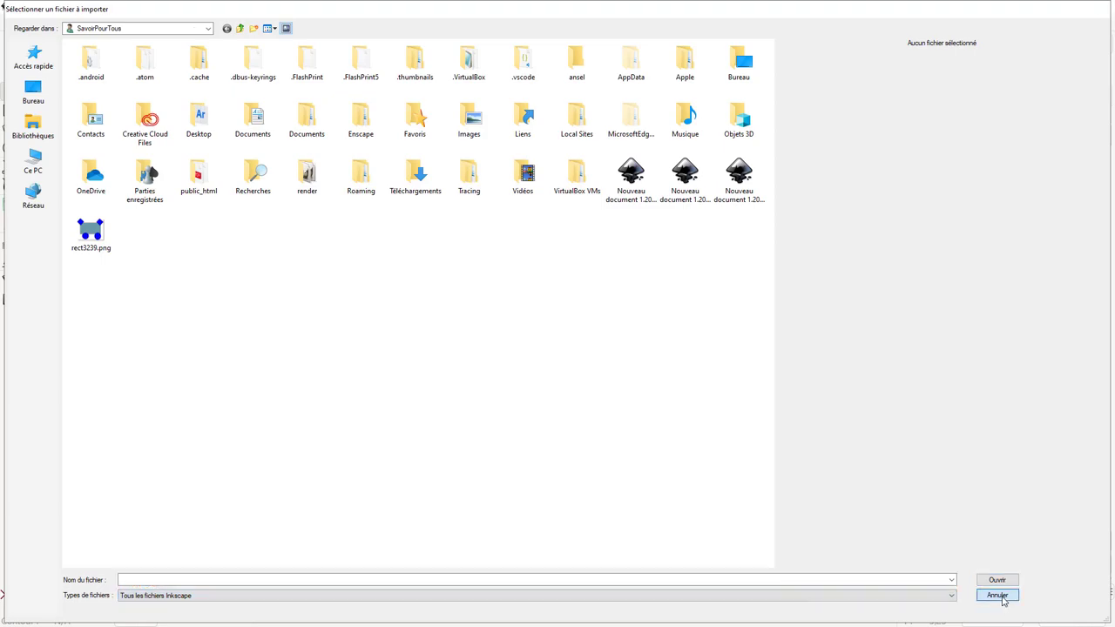
pyautogui.click(998, 596)
# Step: Search the web image importer for 'car' pictures
pyautogui.click(17, 22)
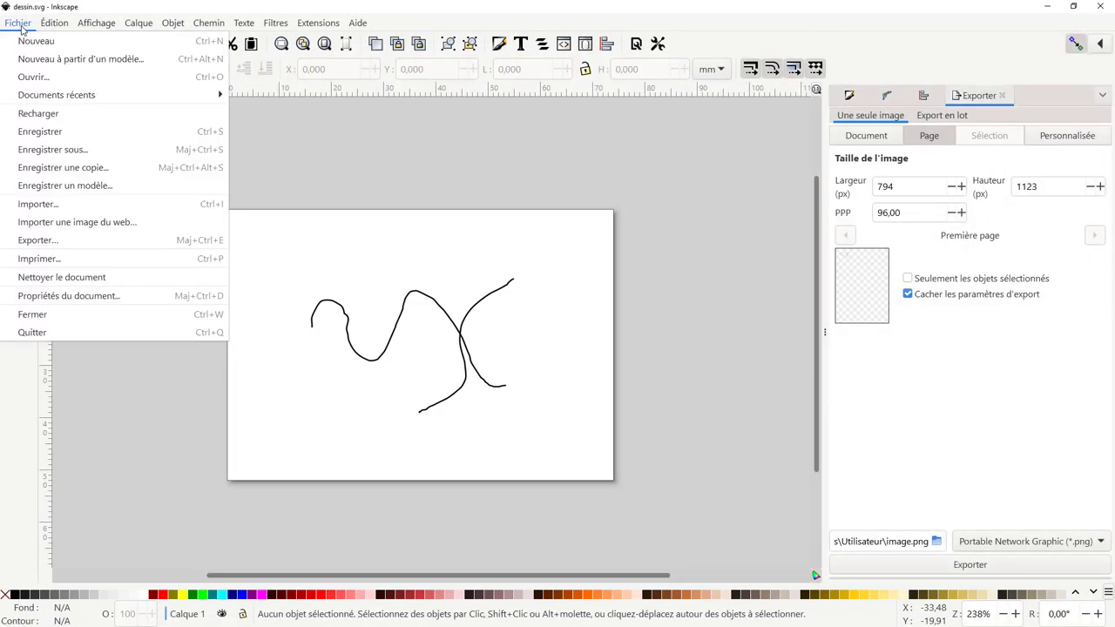
pyautogui.click(69, 224)
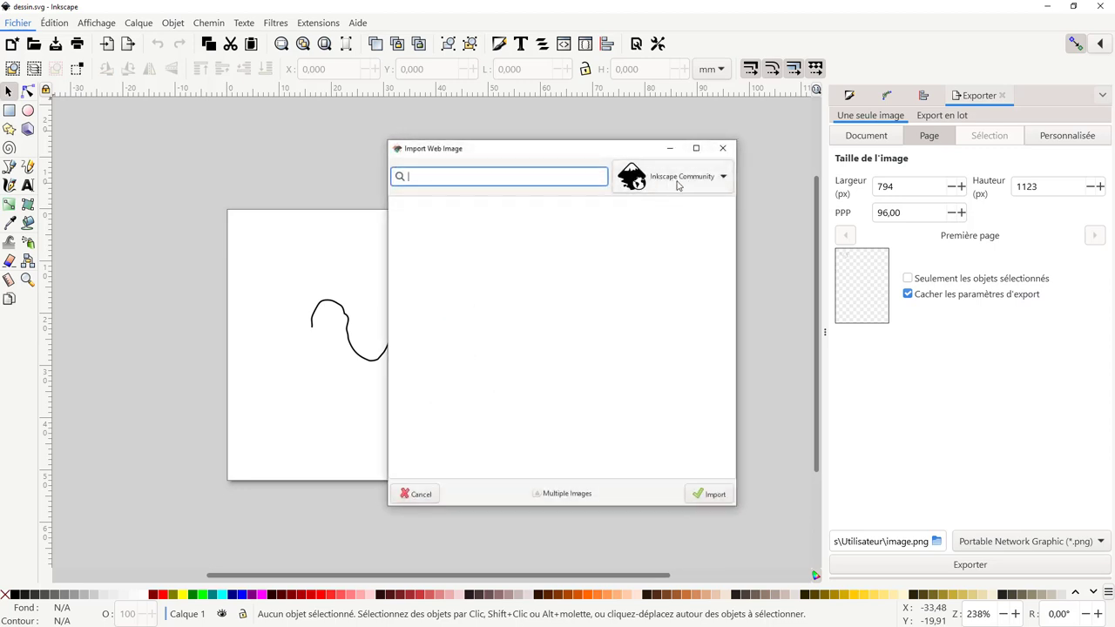
pyautogui.click(505, 177)
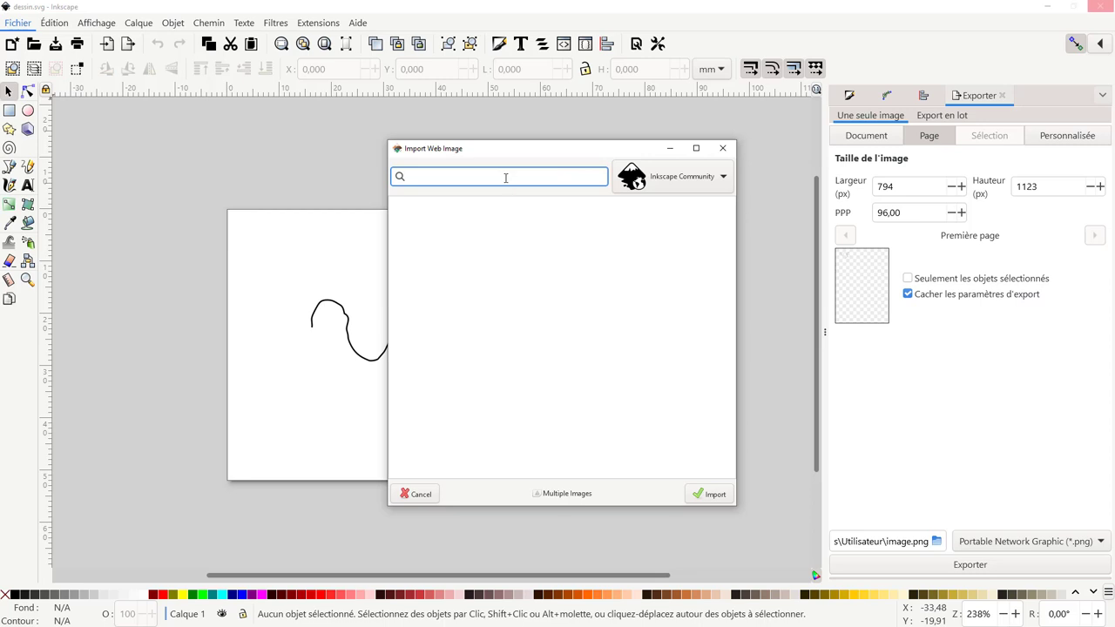
pyautogui.write('car')
pyautogui.press('Return')
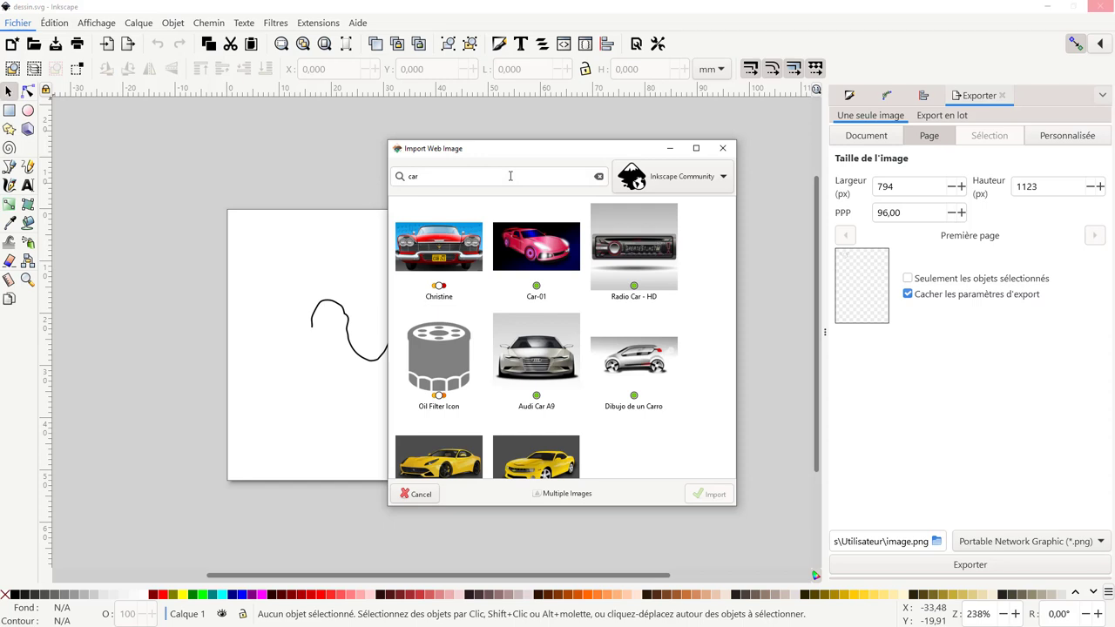
# Step: Keep Inkscape Community as source, close the importer and dismiss the script warning
pyautogui.click(665, 177)
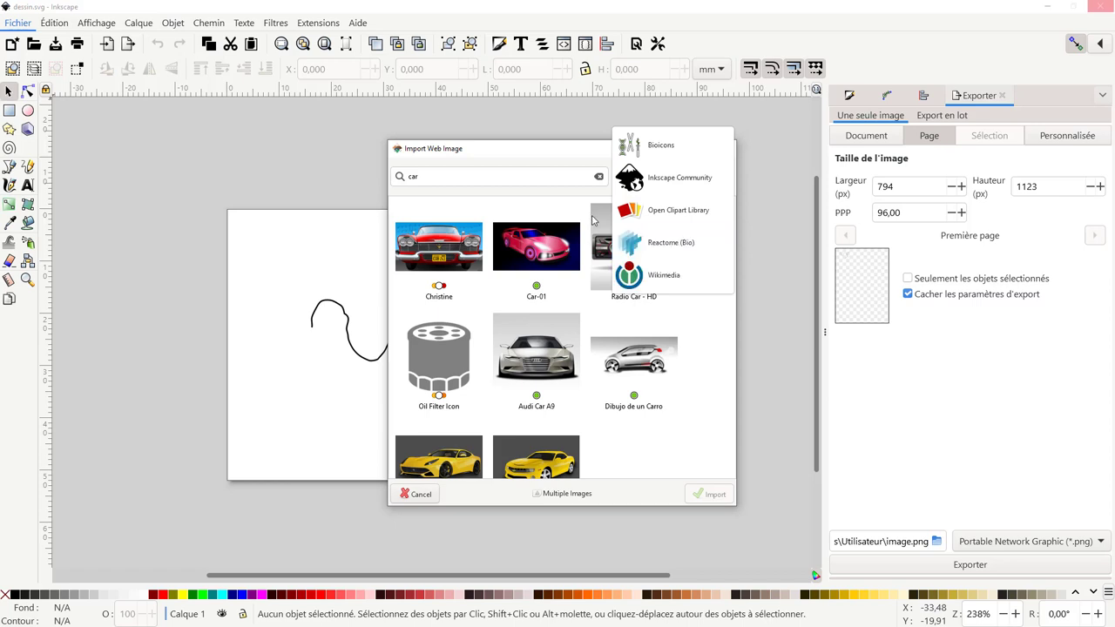
pyautogui.click(571, 209)
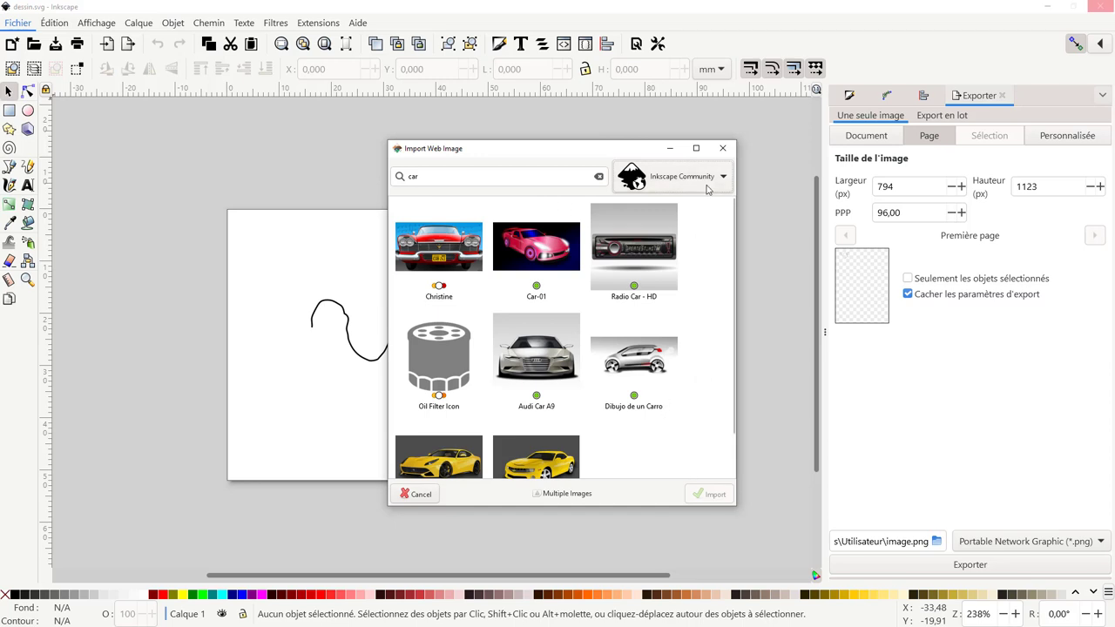
pyautogui.click(722, 149)
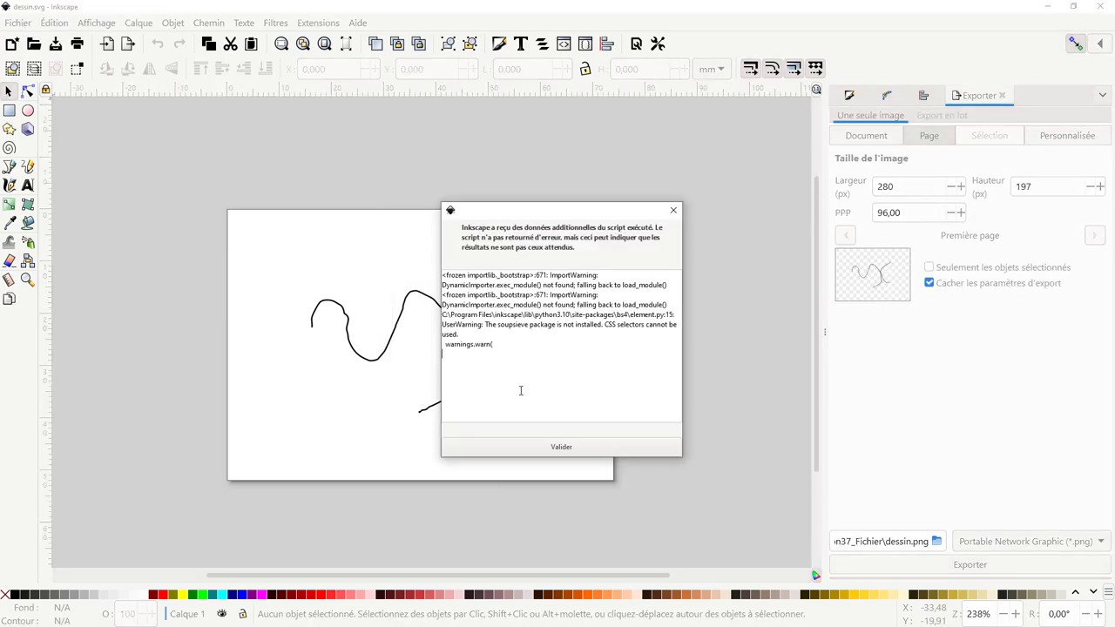
pyautogui.click(549, 446)
pyautogui.click(29, 25)
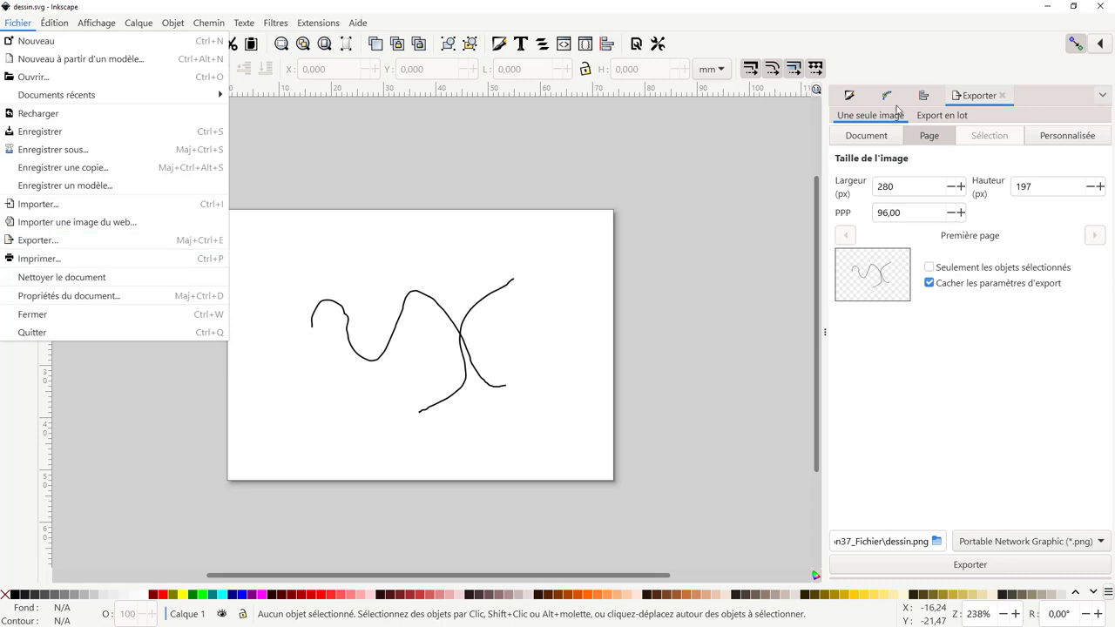
# Step: Close the file menu and select both freehand curves with a selection box
pyautogui.click(874, 142)
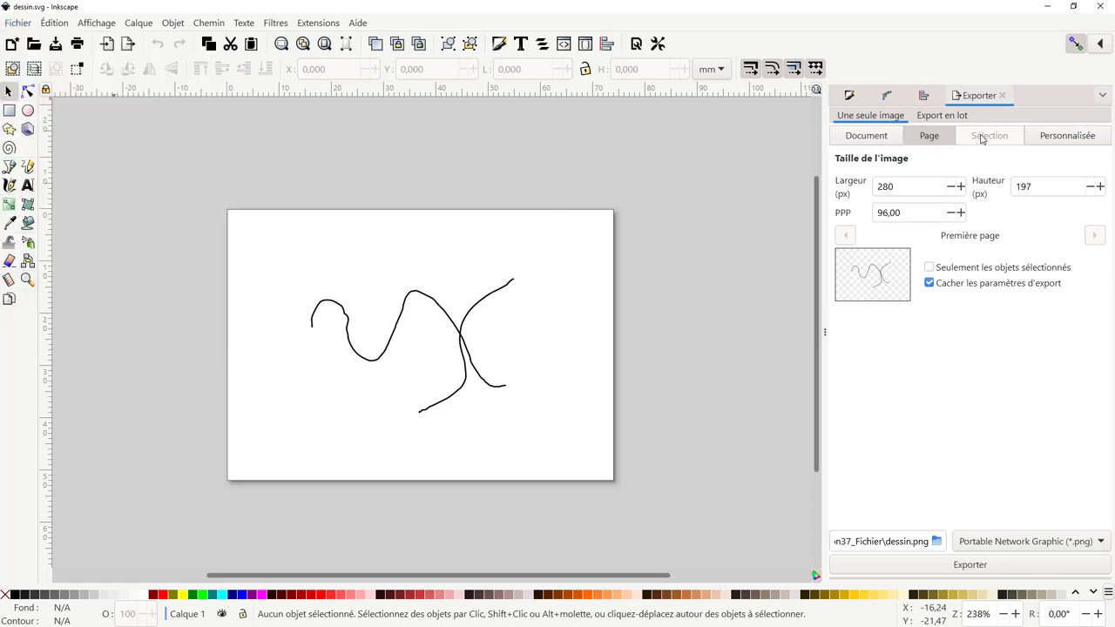
pyautogui.moveTo(282, 264); pyautogui.dragTo(544, 445)
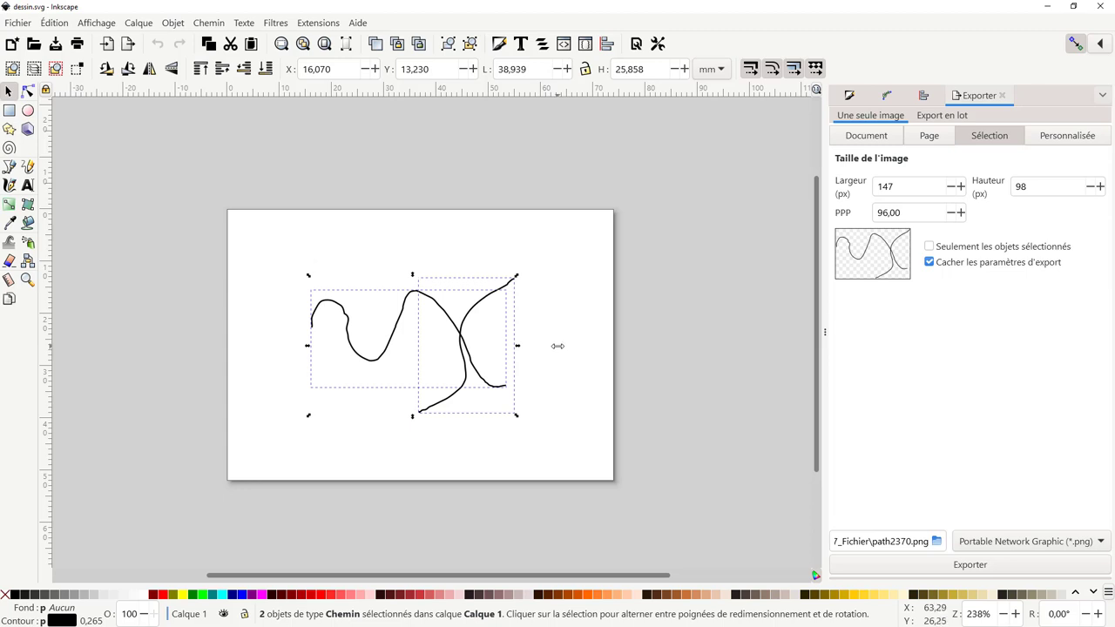
pyautogui.click(19, 22)
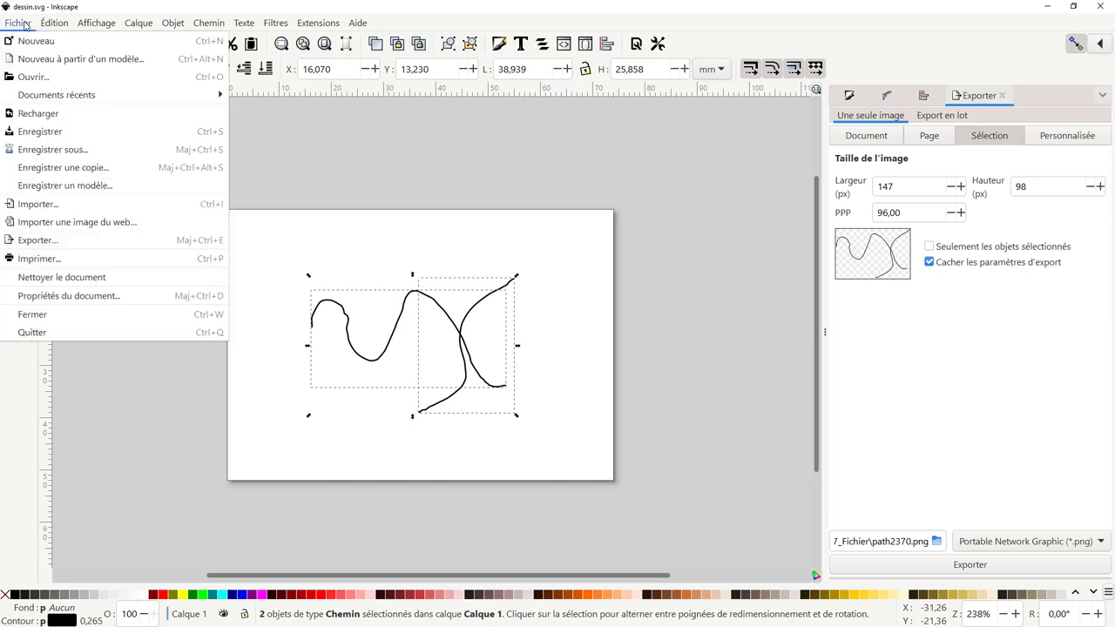
pyautogui.click(69, 259)
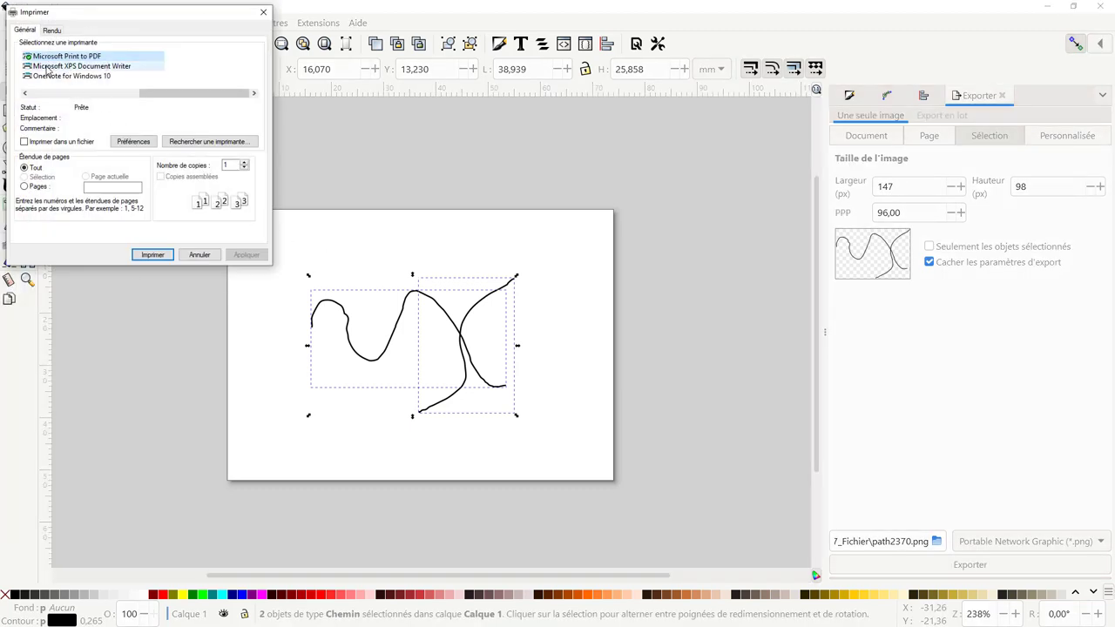
pyautogui.moveTo(153, 94)
pyautogui.mouseDown()
pyautogui.moveTo(110, 97)
pyautogui.moveTo(162, 94)
pyautogui.moveTo(53, 94)
pyautogui.mouseUp()
pyautogui.click(77, 66)
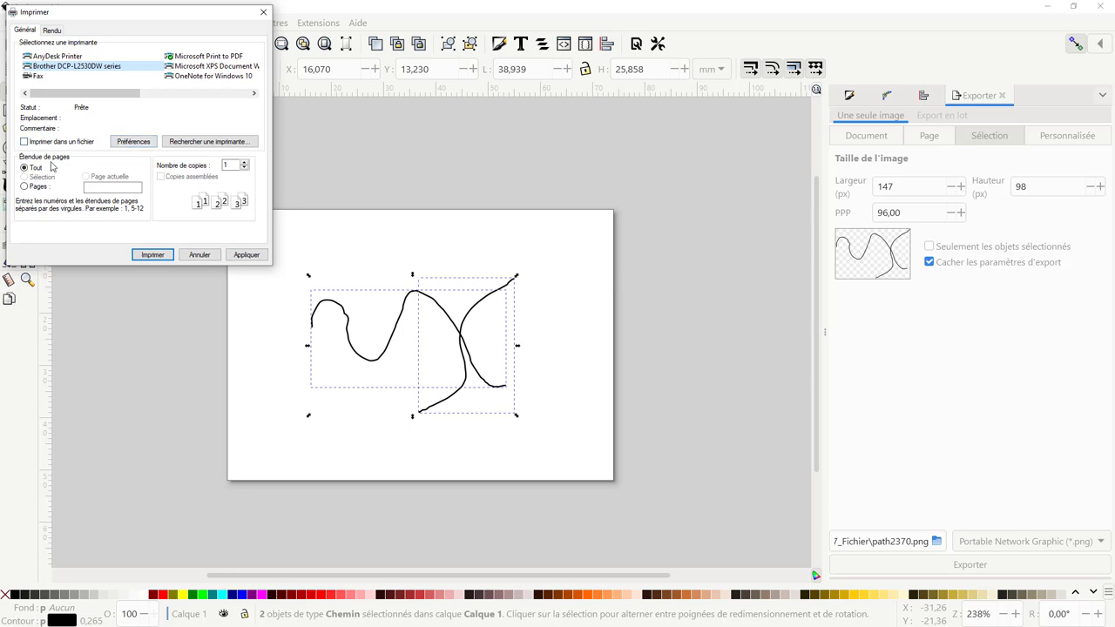
pyautogui.click(135, 145)
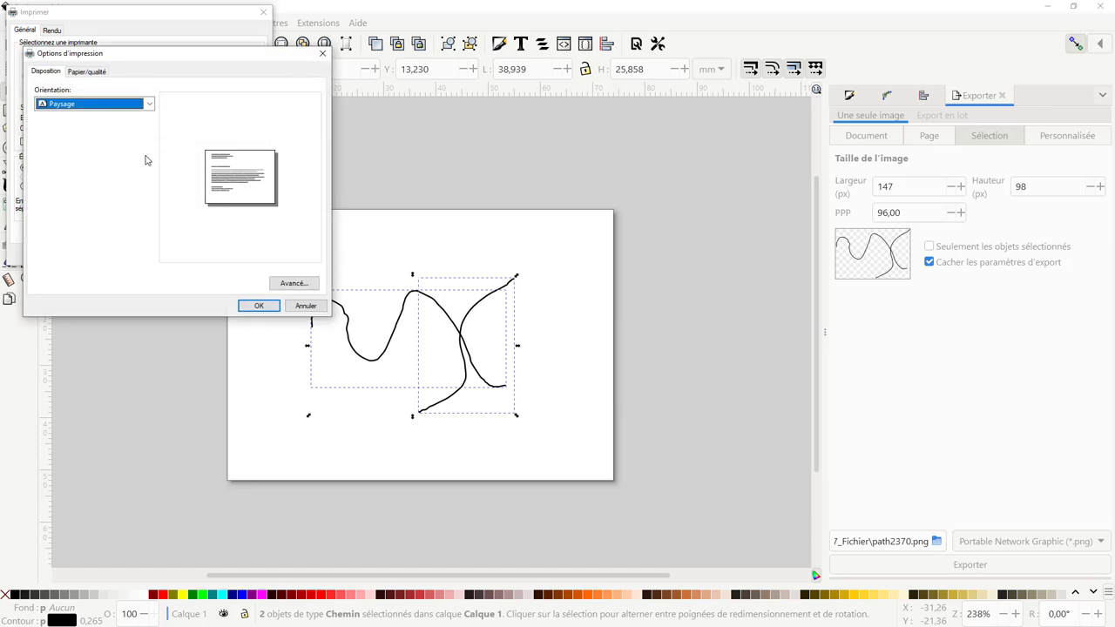
pyautogui.click(149, 106)
pyautogui.click(287, 285)
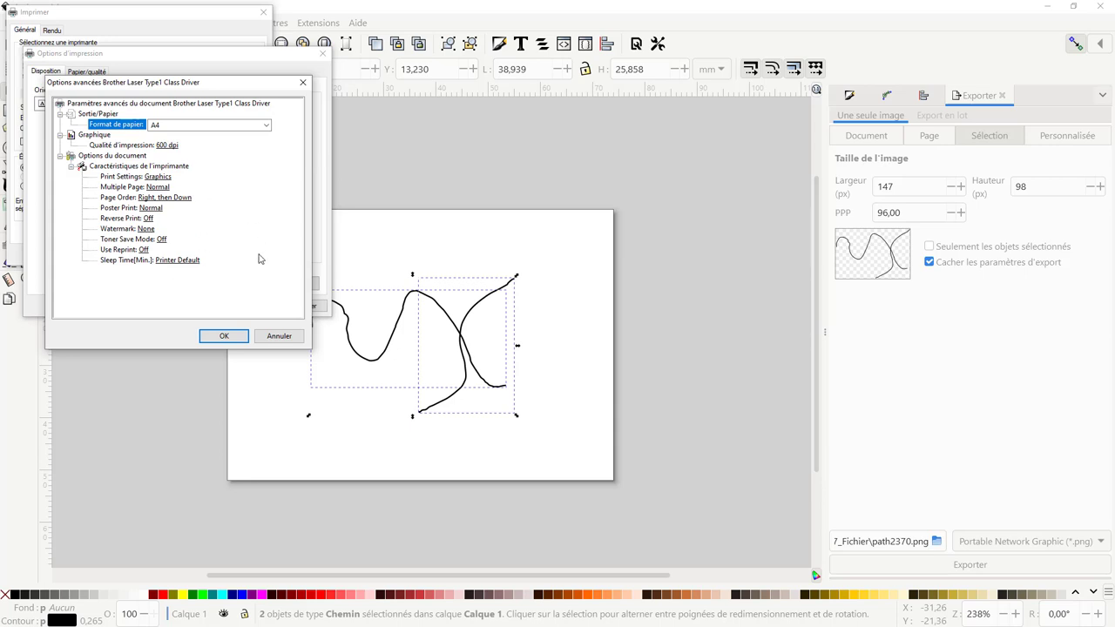
pyautogui.click(278, 336)
pyautogui.click(306, 306)
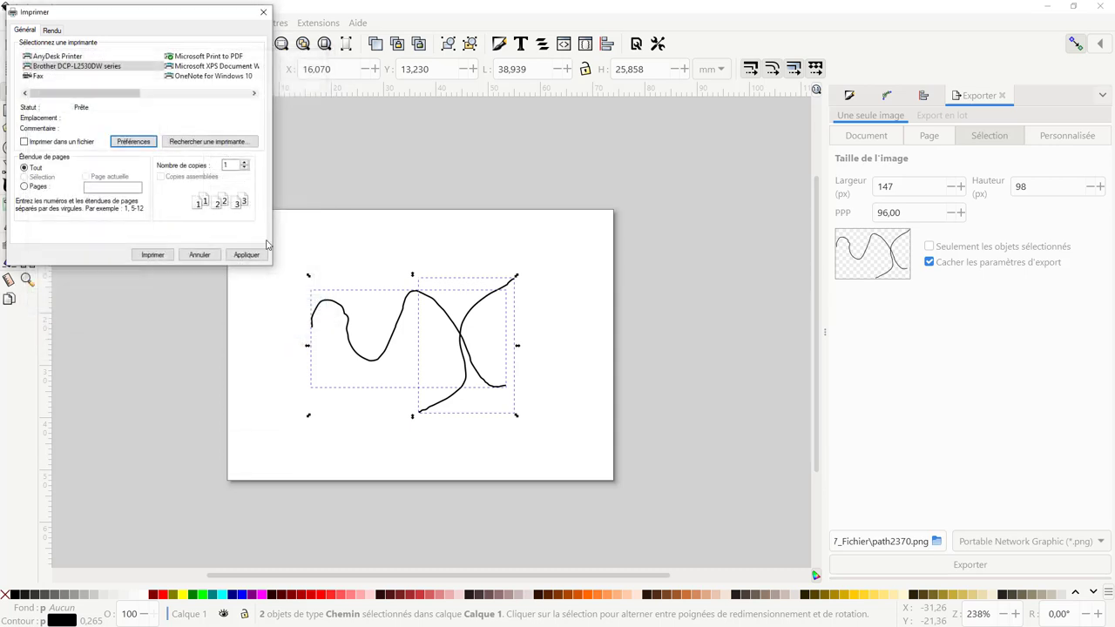
pyautogui.click(202, 257)
pyautogui.click(21, 23)
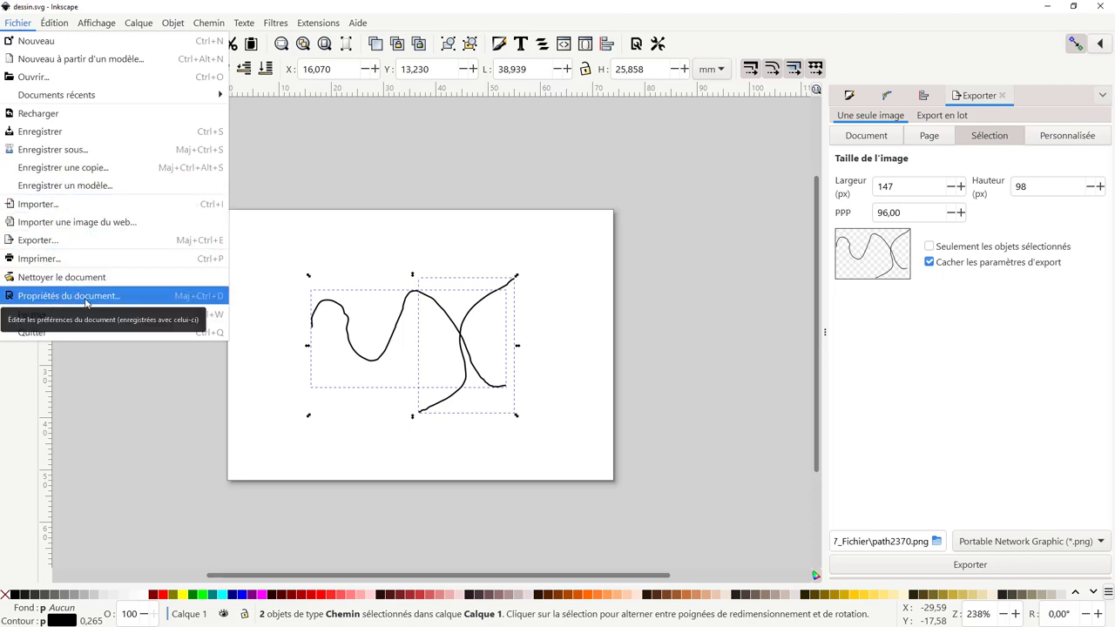
# Step: Review the Guides, Colour, Scripting, Metadata and Licence tabs of Document Properties, then close them unchanged
pyautogui.click(75, 297)
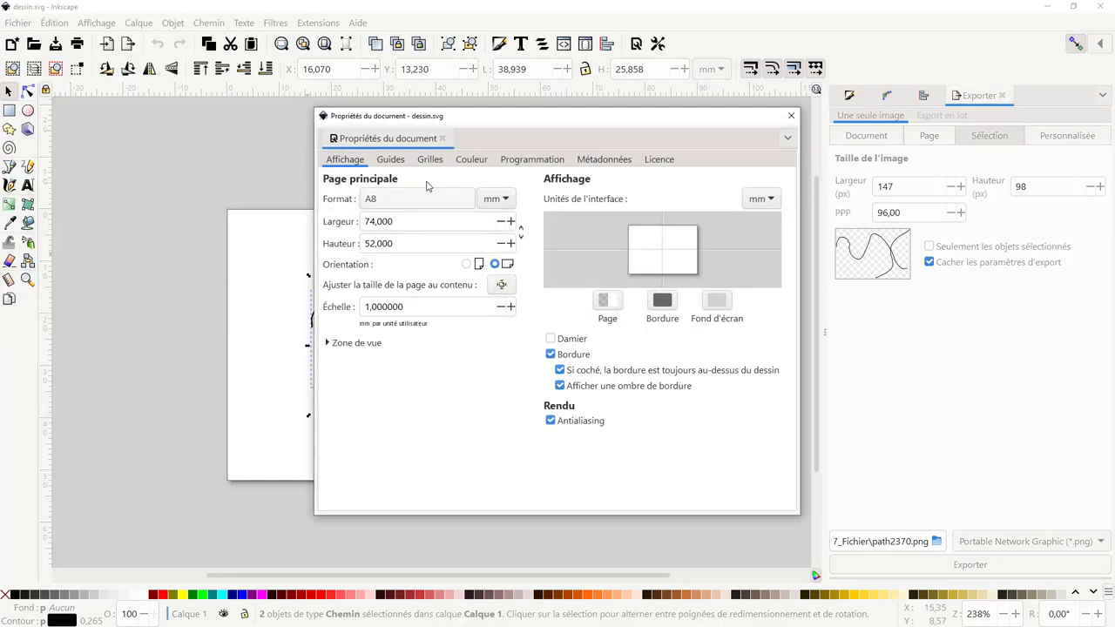
pyautogui.click(397, 164)
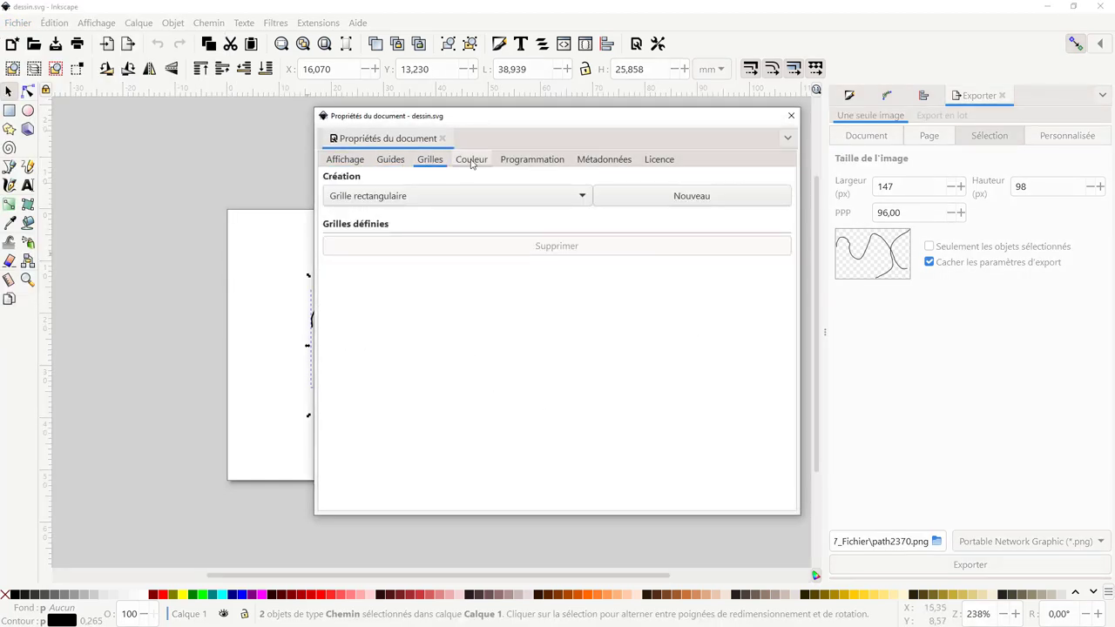
pyautogui.click(472, 160)
pyautogui.click(523, 160)
pyautogui.click(592, 162)
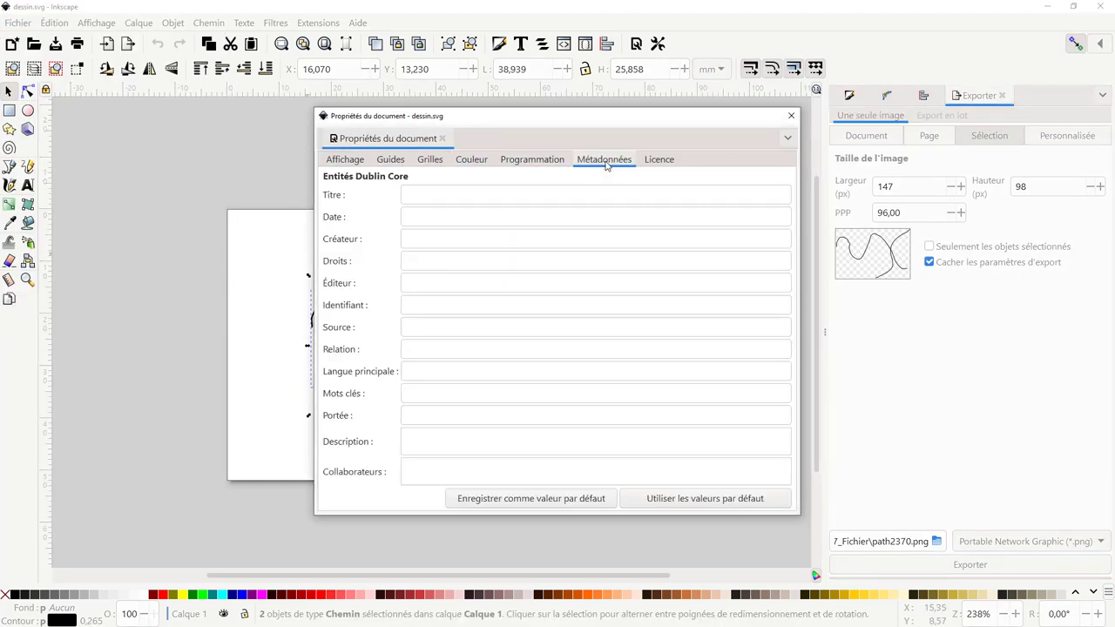
pyautogui.click(665, 161)
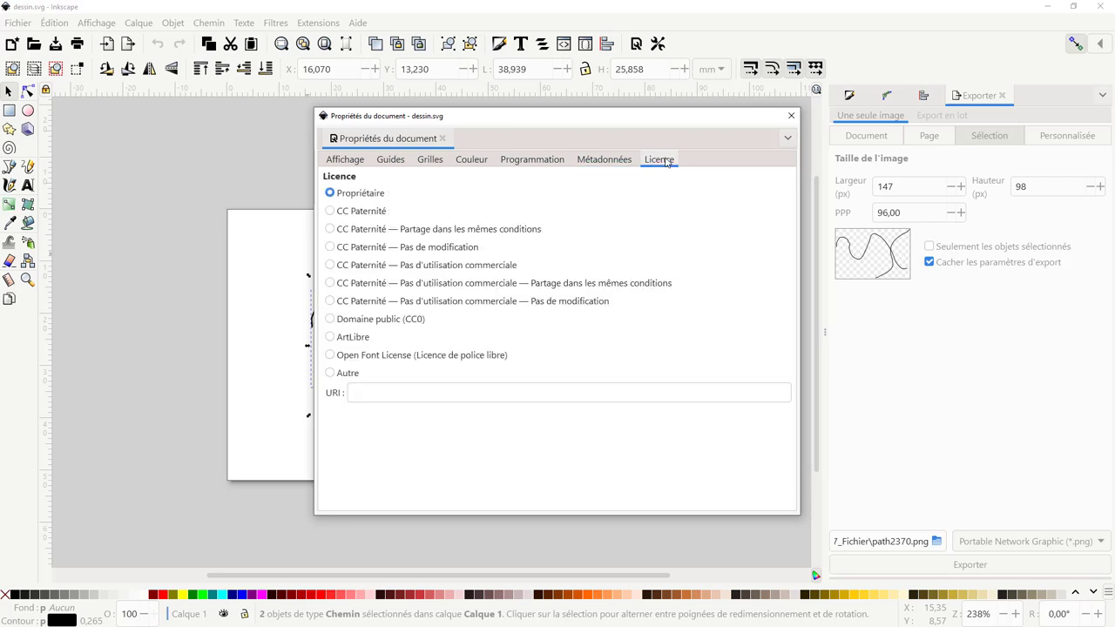
pyautogui.click(792, 116)
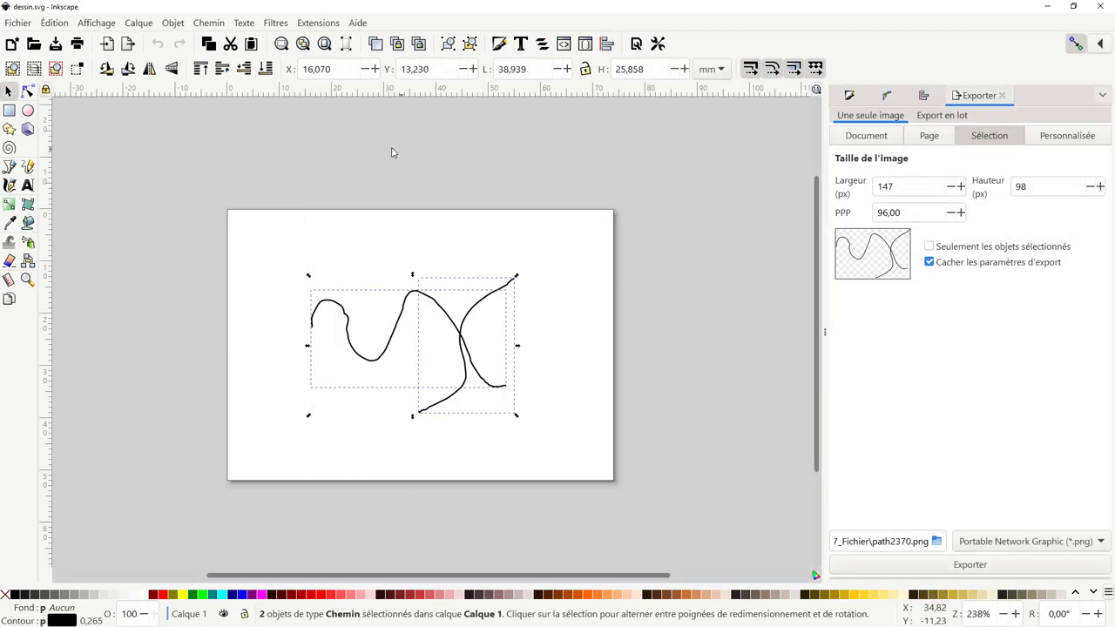
# Step: Switch to the Node tool (F2) to edit the freehand paths' nodes
pyautogui.click(17, 24)
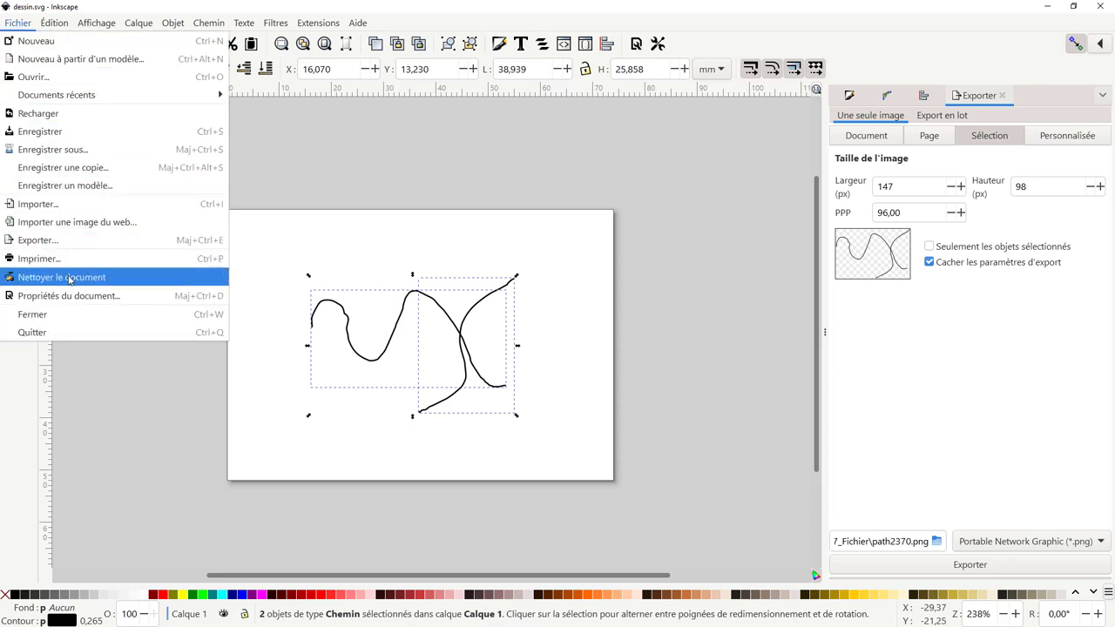
pyautogui.click(275, 196)
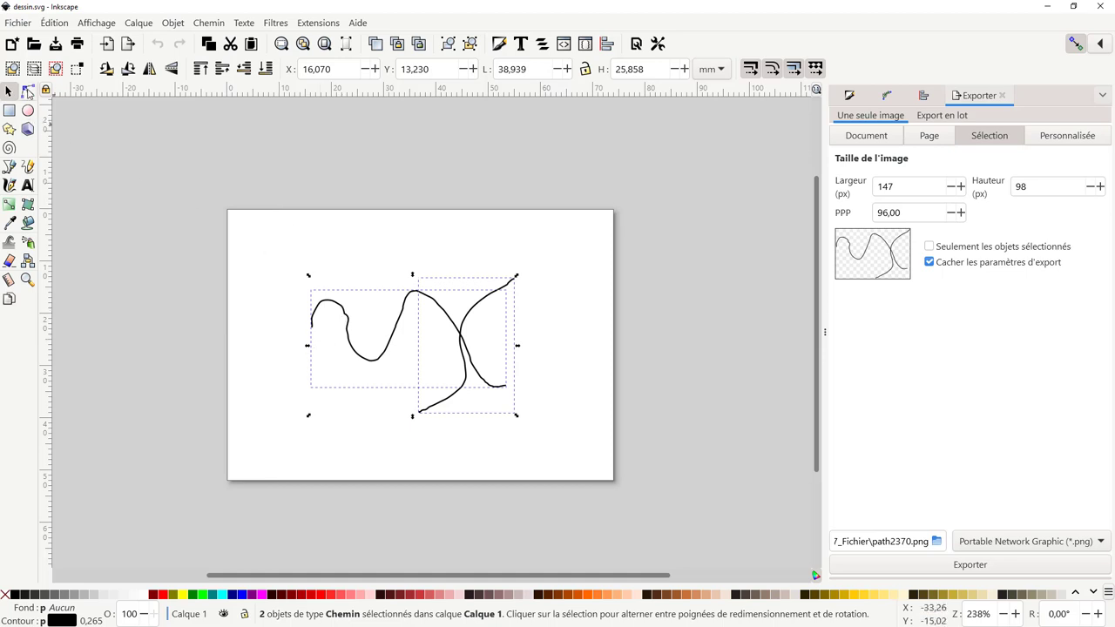
pyautogui.click(27, 90)
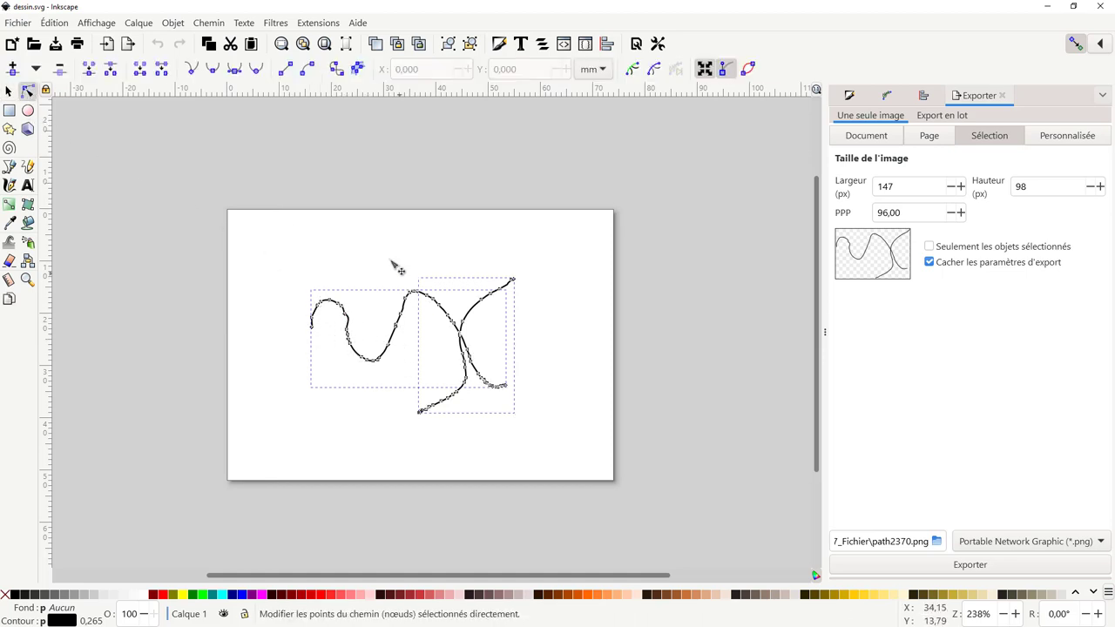
# Step: Apply Chemin > Simplifier to both paths and inspect the remaining nodes on one curve
pyautogui.click(207, 25)
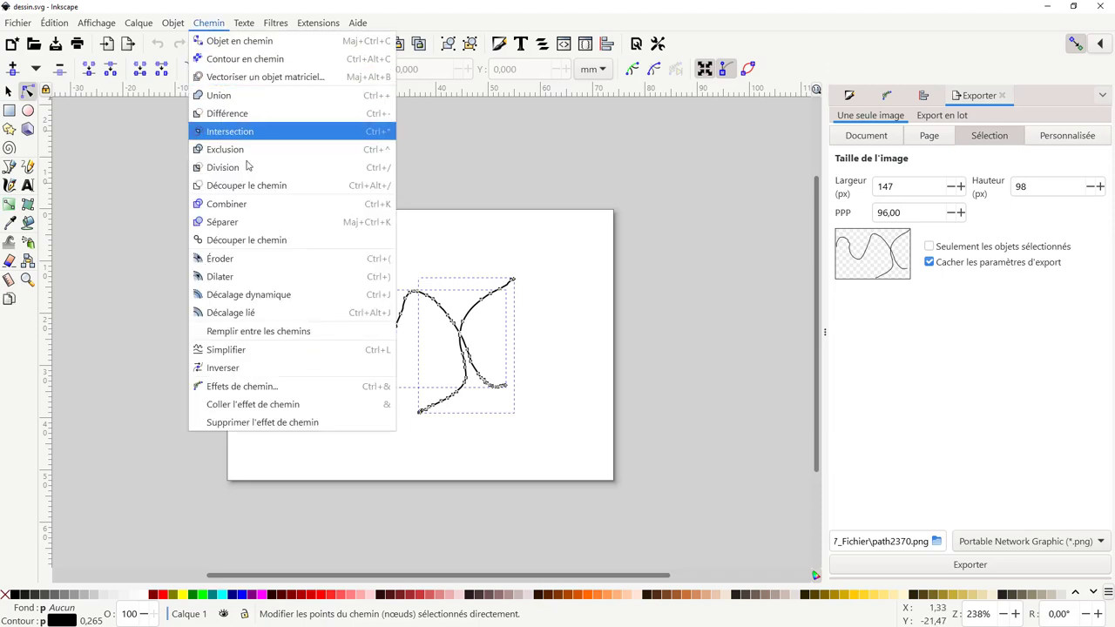
pyautogui.click(239, 351)
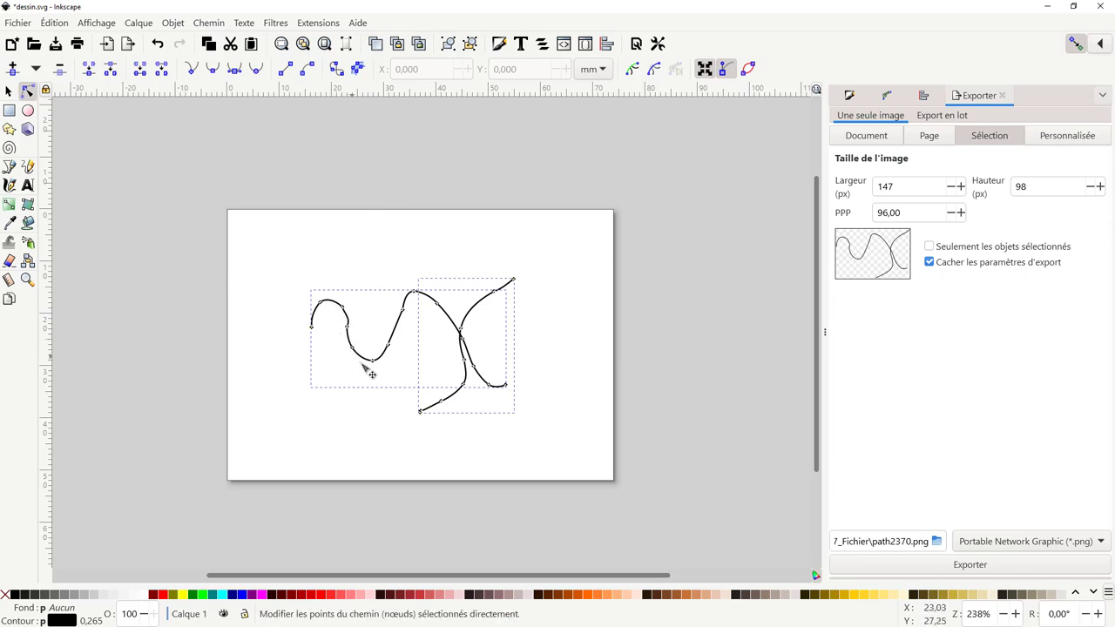
pyautogui.click(406, 323)
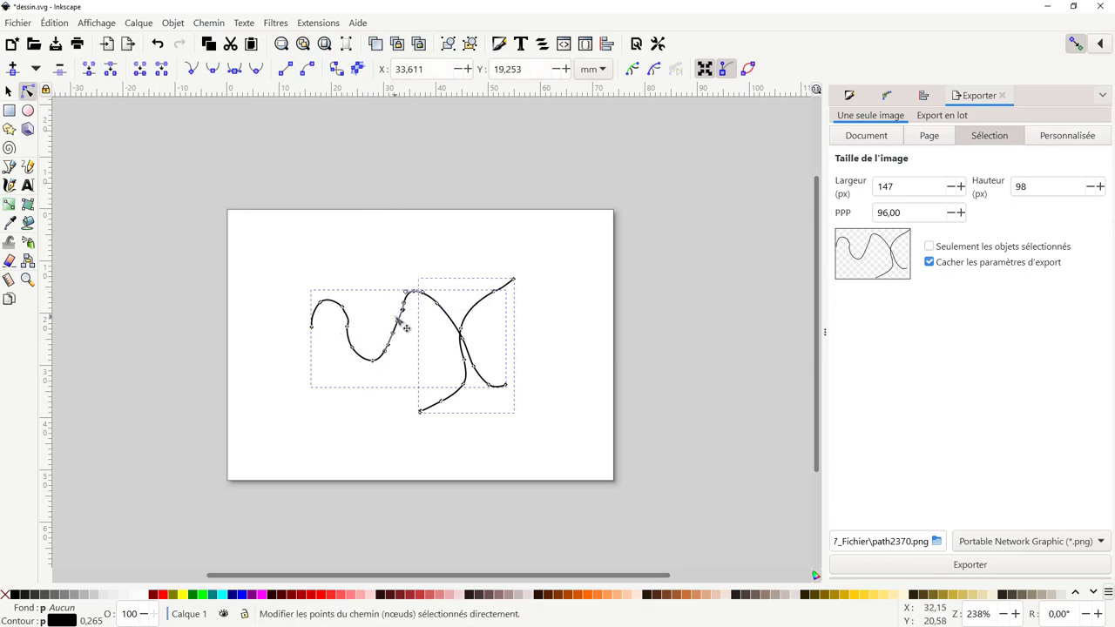
# Step: Run Fichier > Nettoyer le document to remove unused definitions from dessin.svg
pyautogui.click(25, 28)
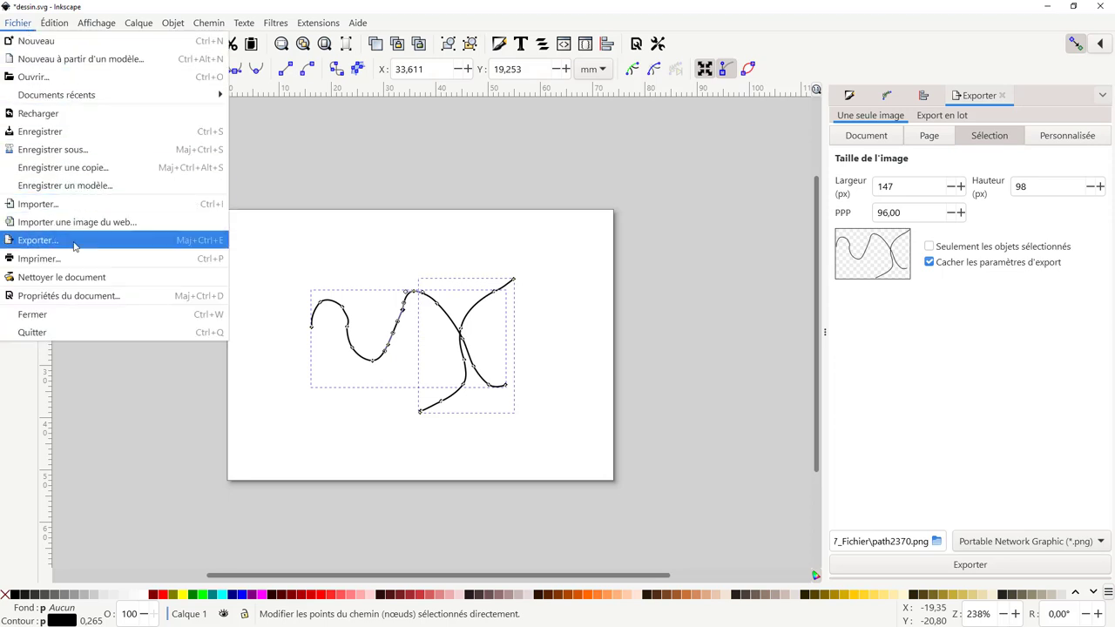
pyautogui.click(76, 280)
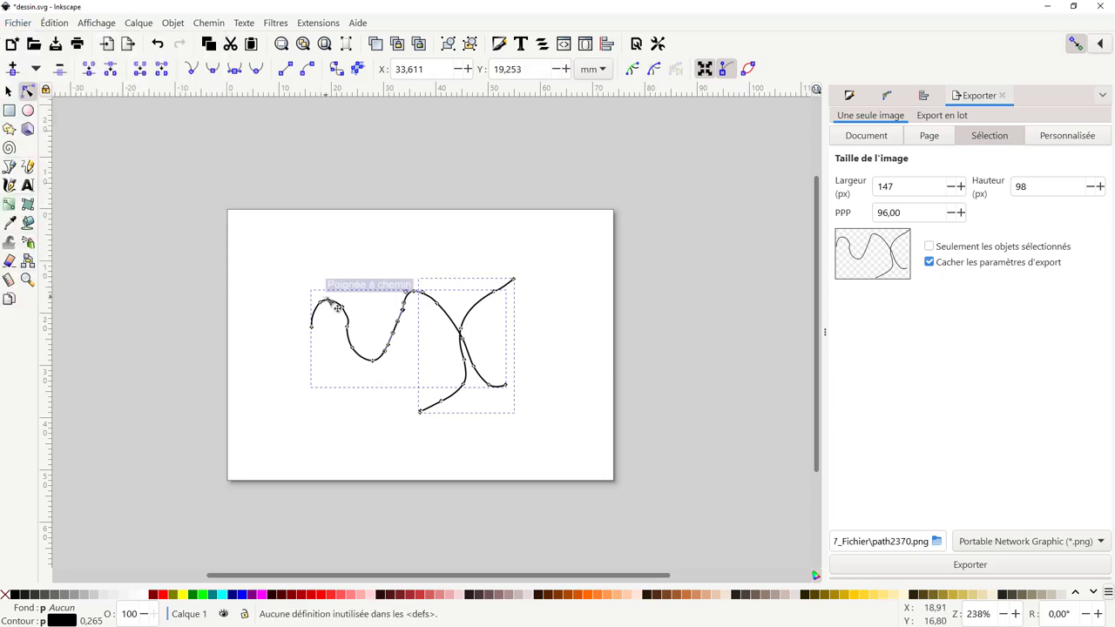